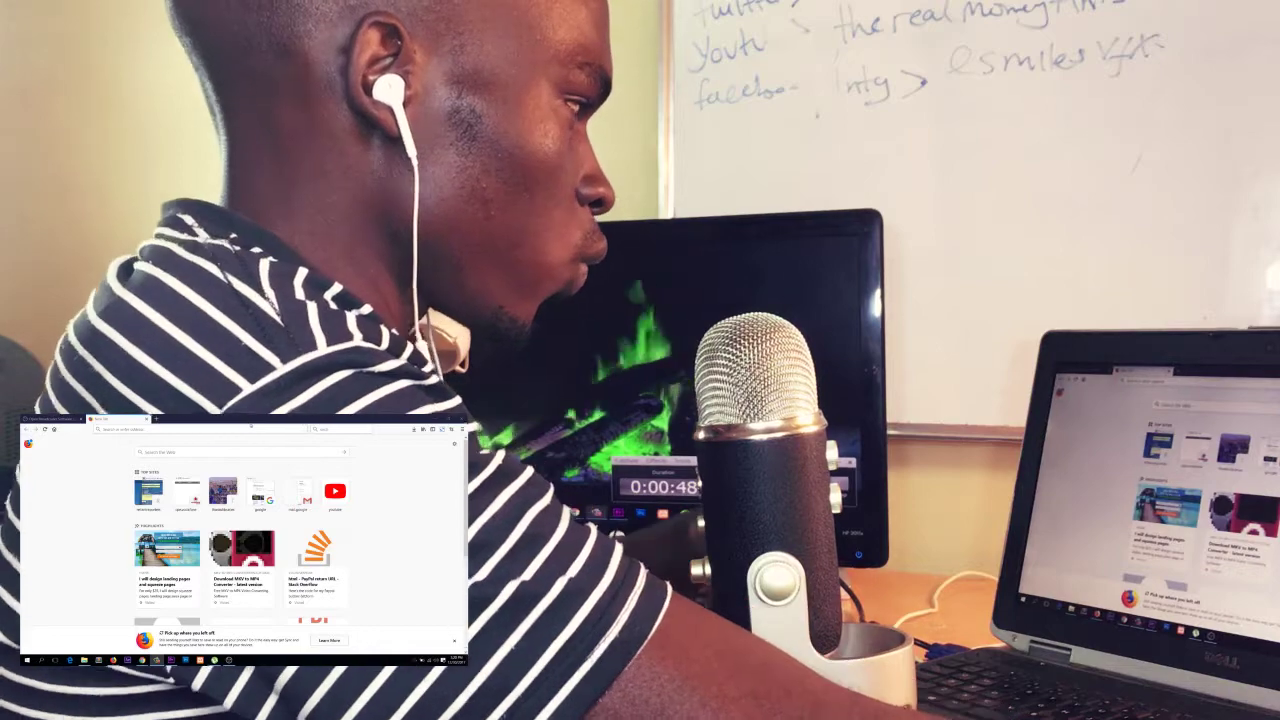
- Search the web for "obs" and open the Open Broadcaster Software home page from the results
left_click(252, 431)
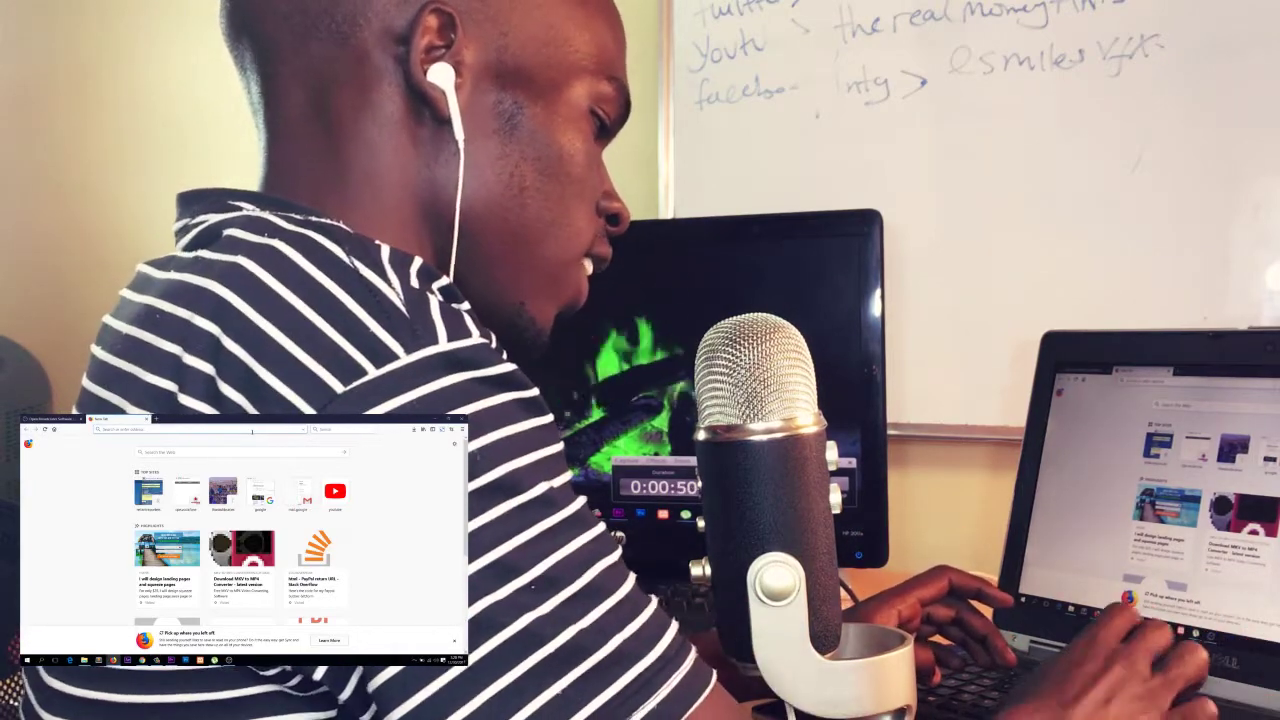
type("y")
key("Return")
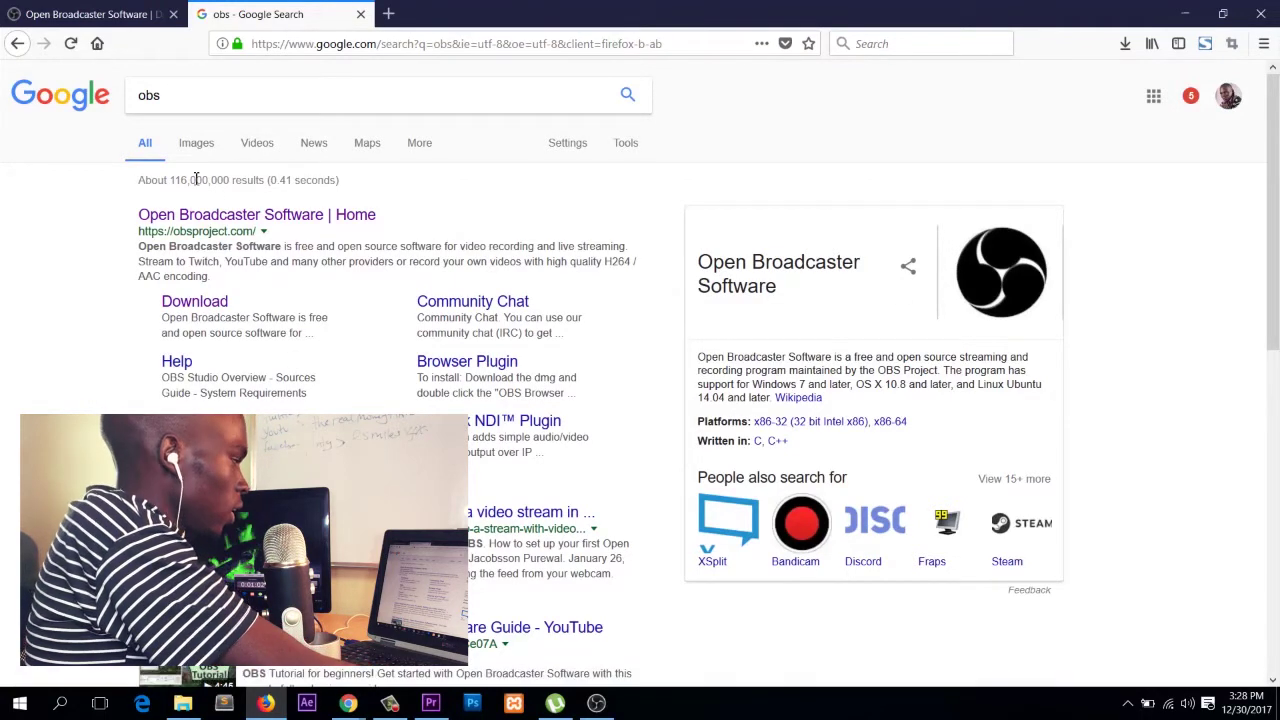
left_click(230, 218)
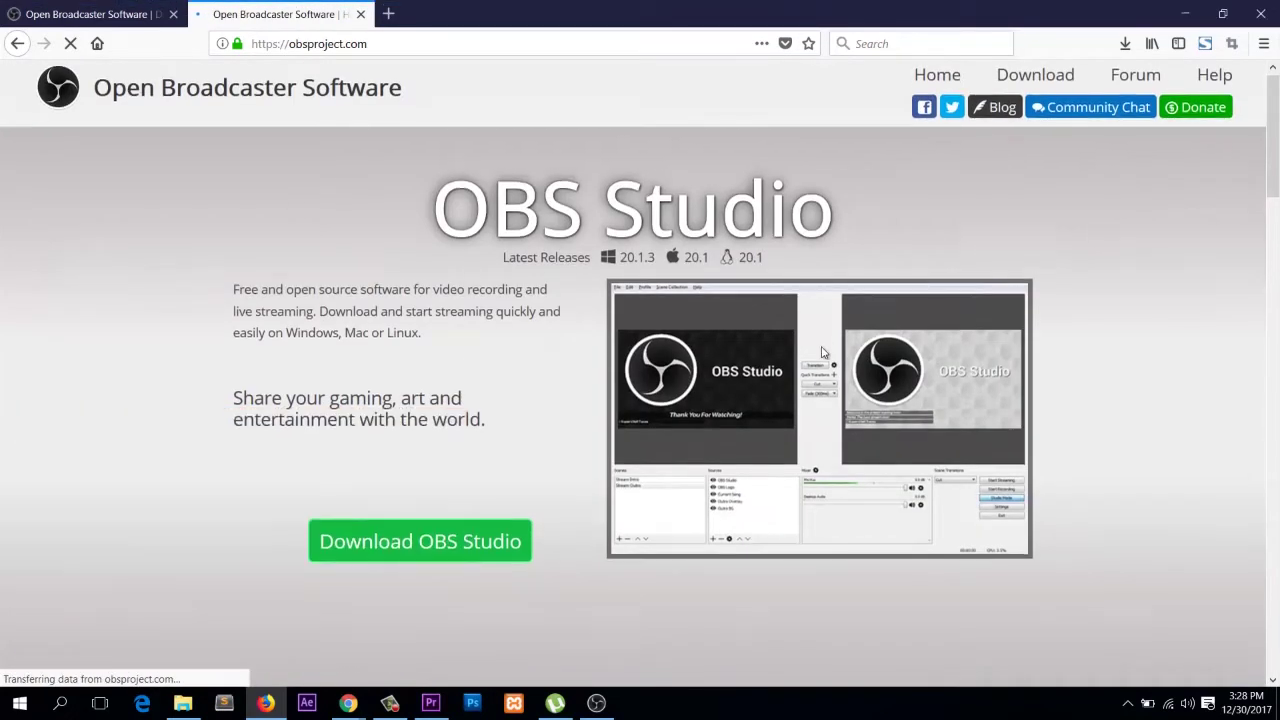
- Request the Windows 7+ installer from the OBS Studio download options and dismiss the save prompt
scroll(650, 364, "down", 4)
scroll(645, 364, "up", 4)
scroll(1197, 247, "down", 3)
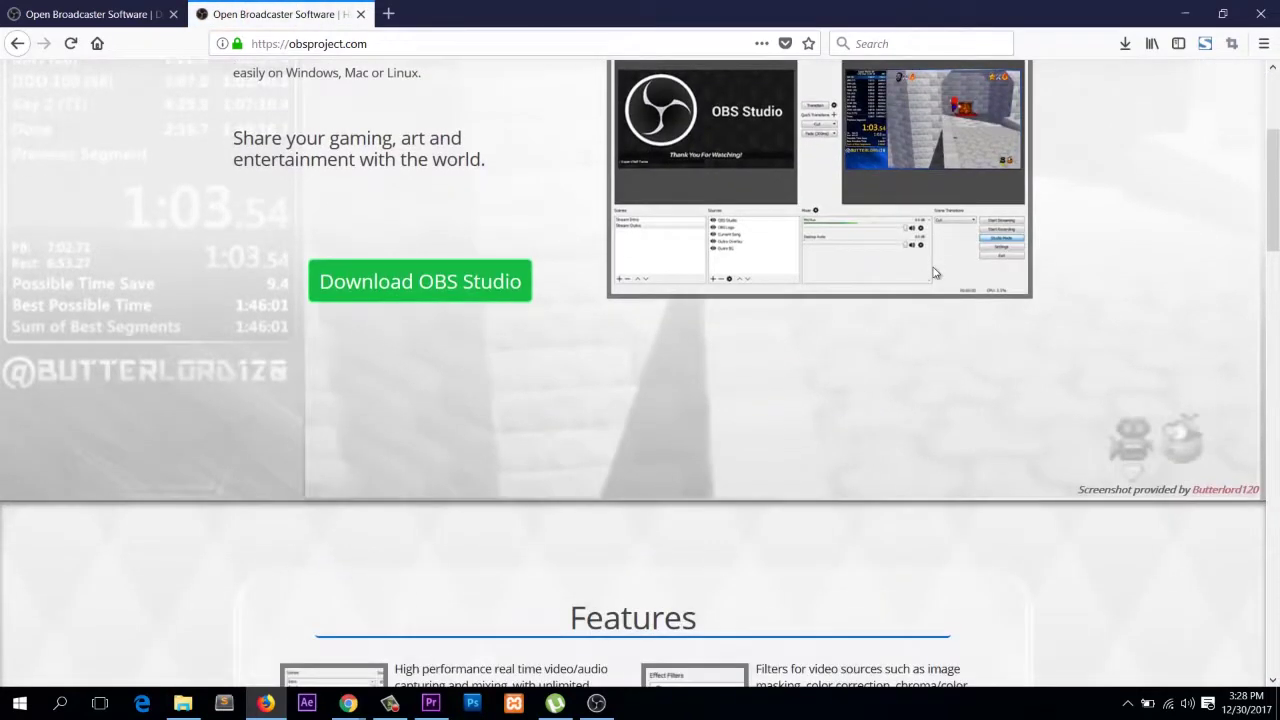
scroll(1026, 374, "up", 3)
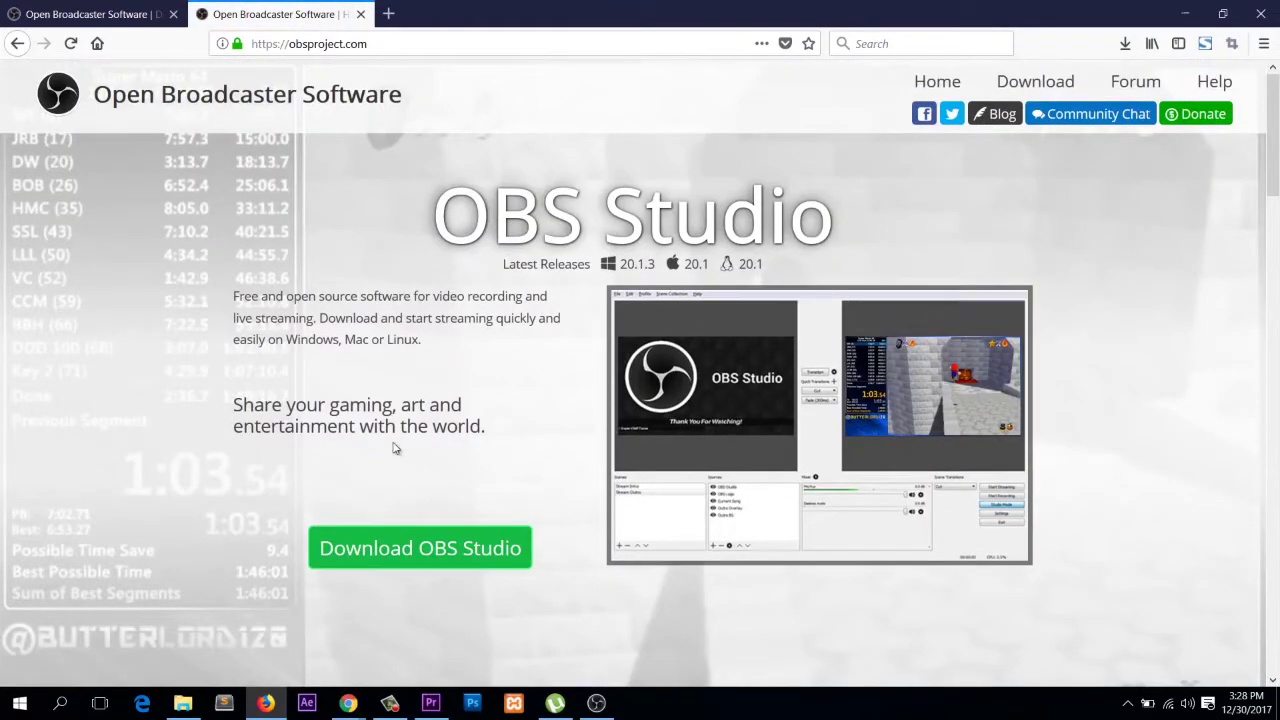
left_click(412, 552)
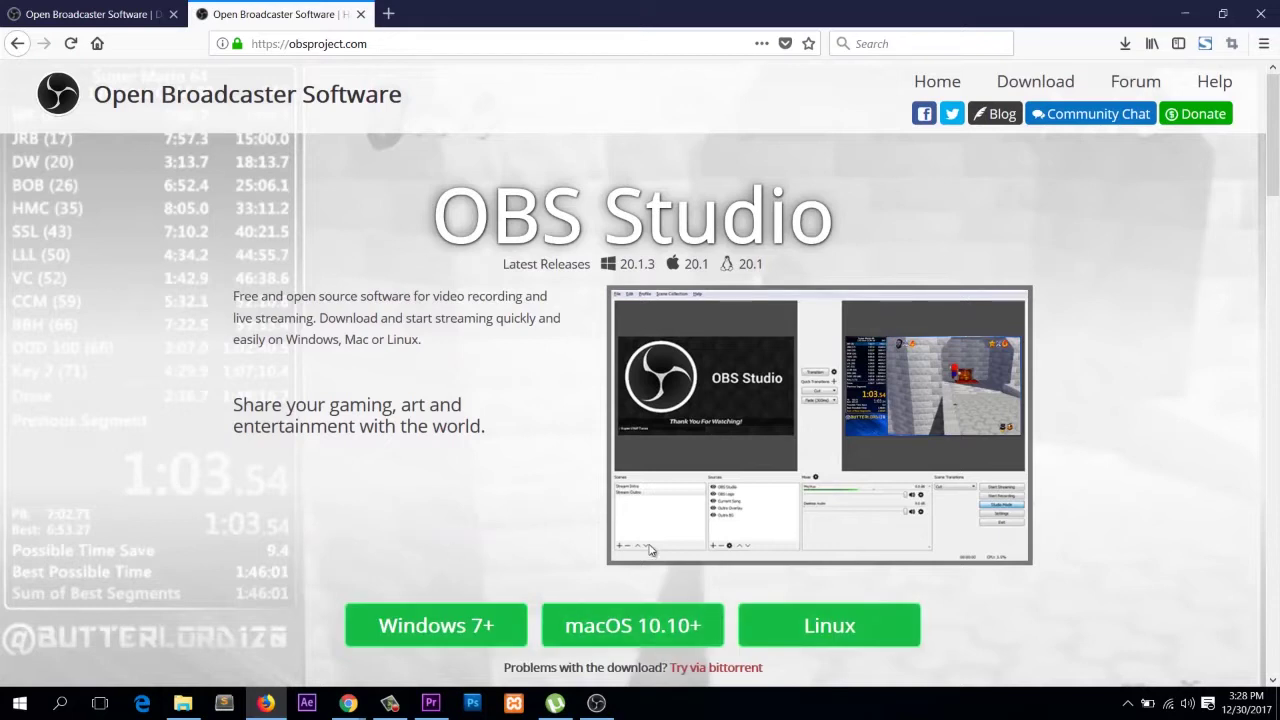
scroll(648, 549, "down", 3)
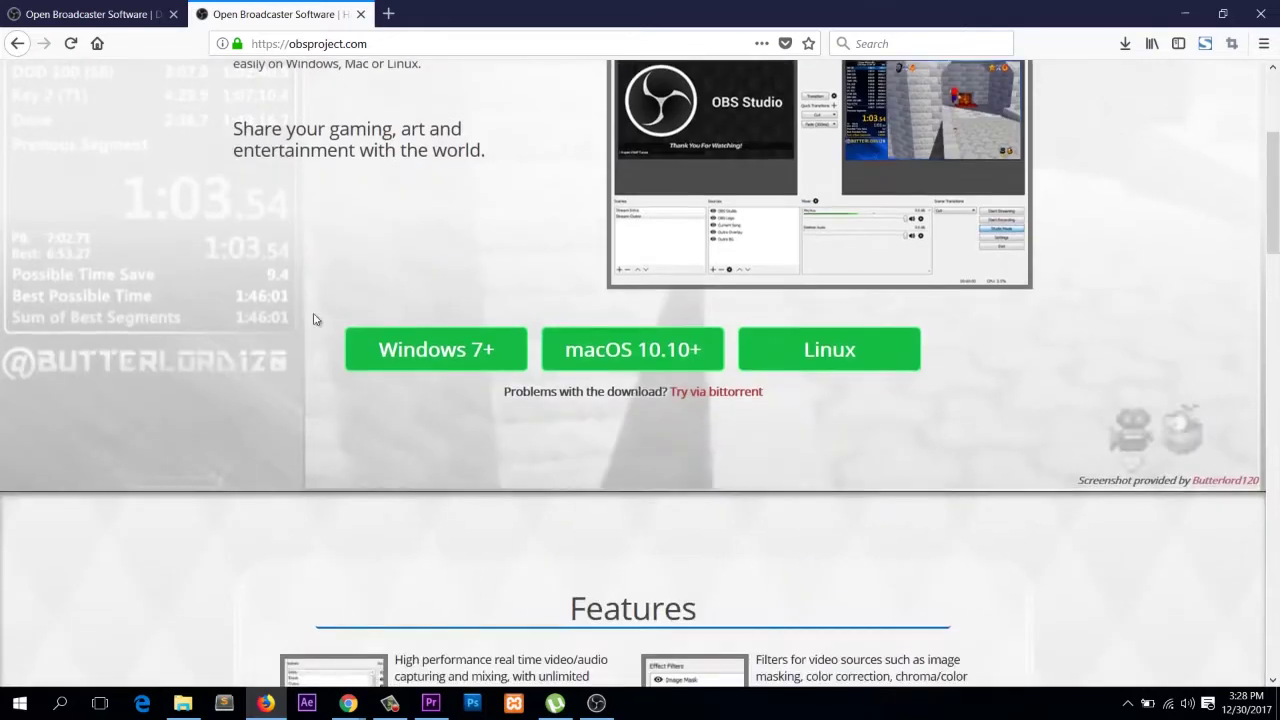
left_click(424, 346)
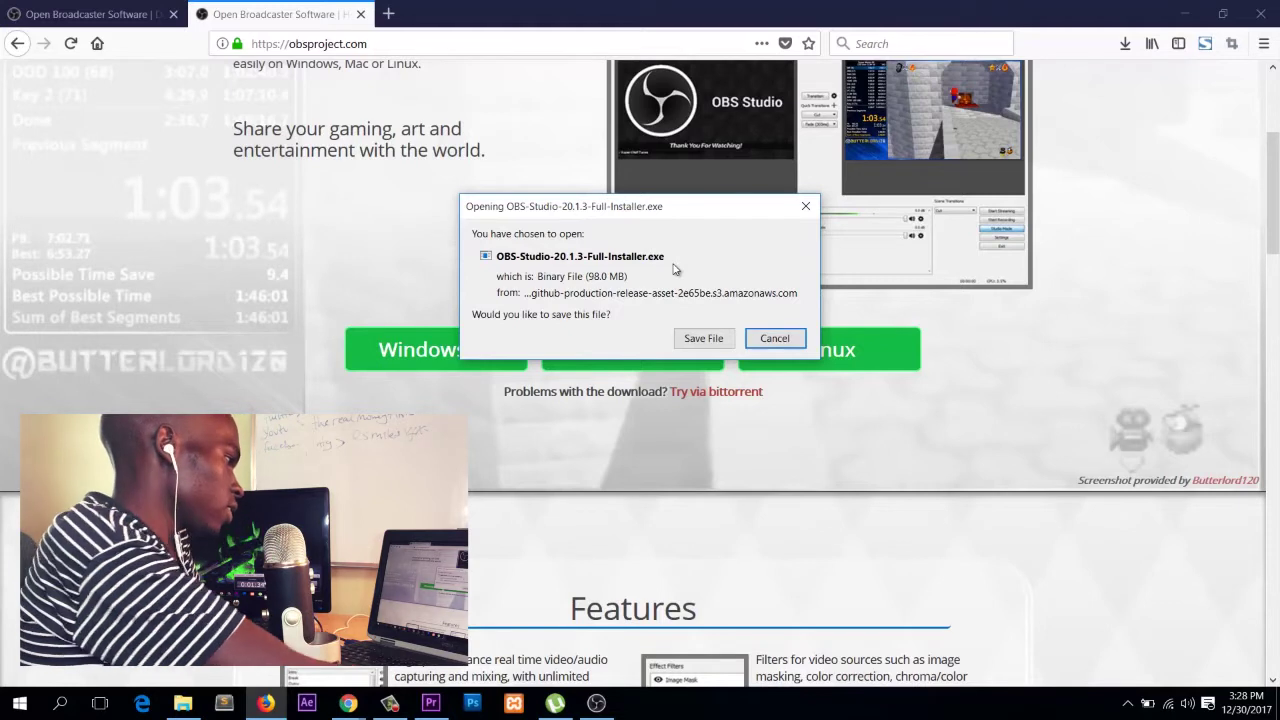
left_click(786, 342)
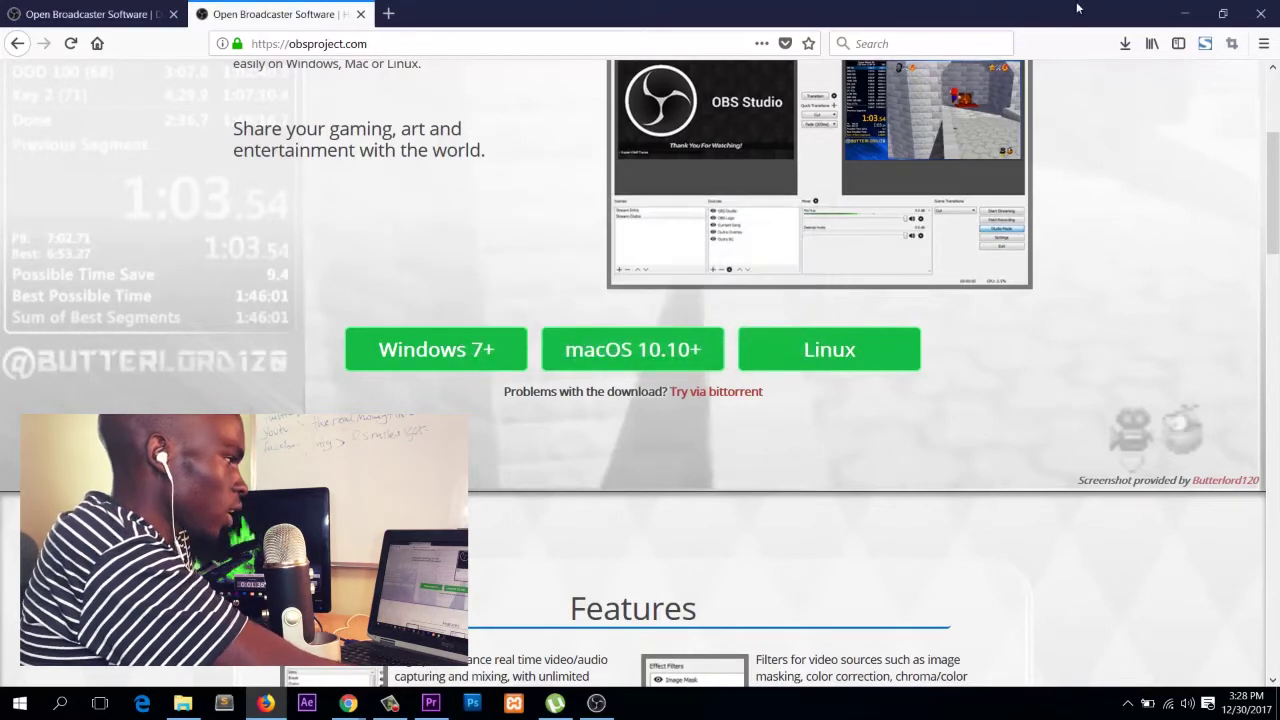
- Switch to OBS Studio and minimize the browser windows behind it
left_click(1191, 14)
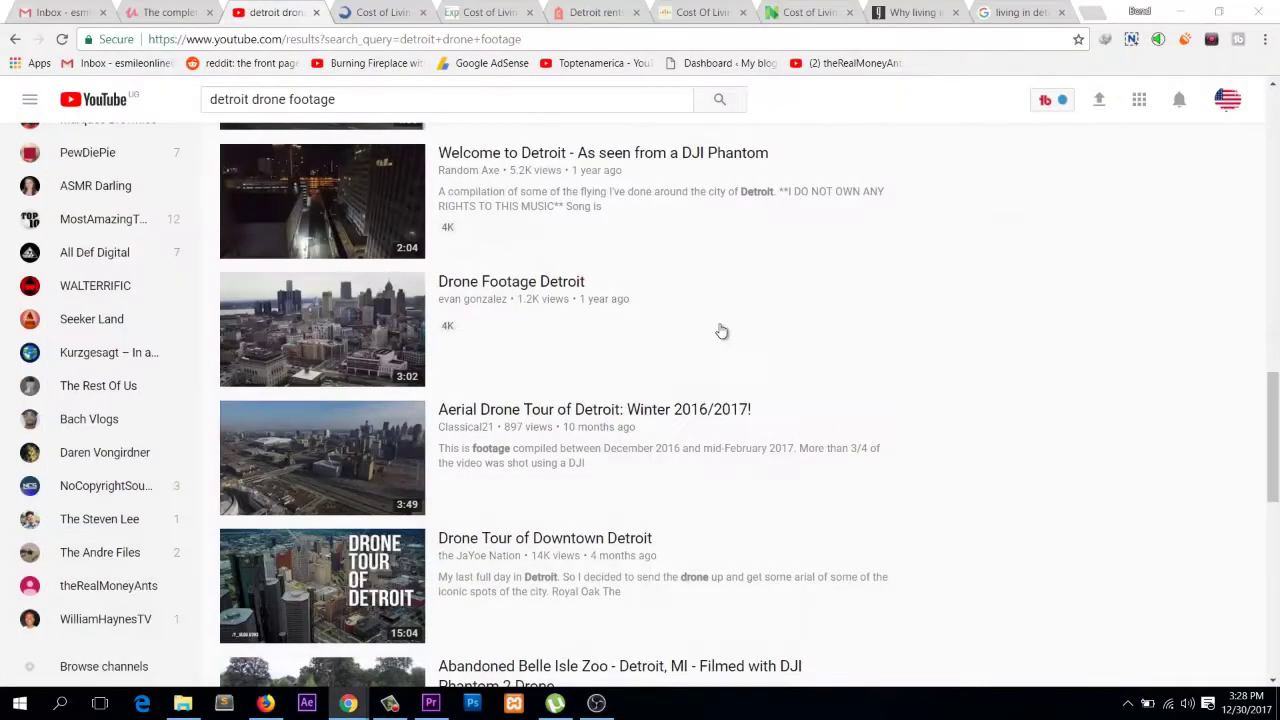
left_click(596, 700)
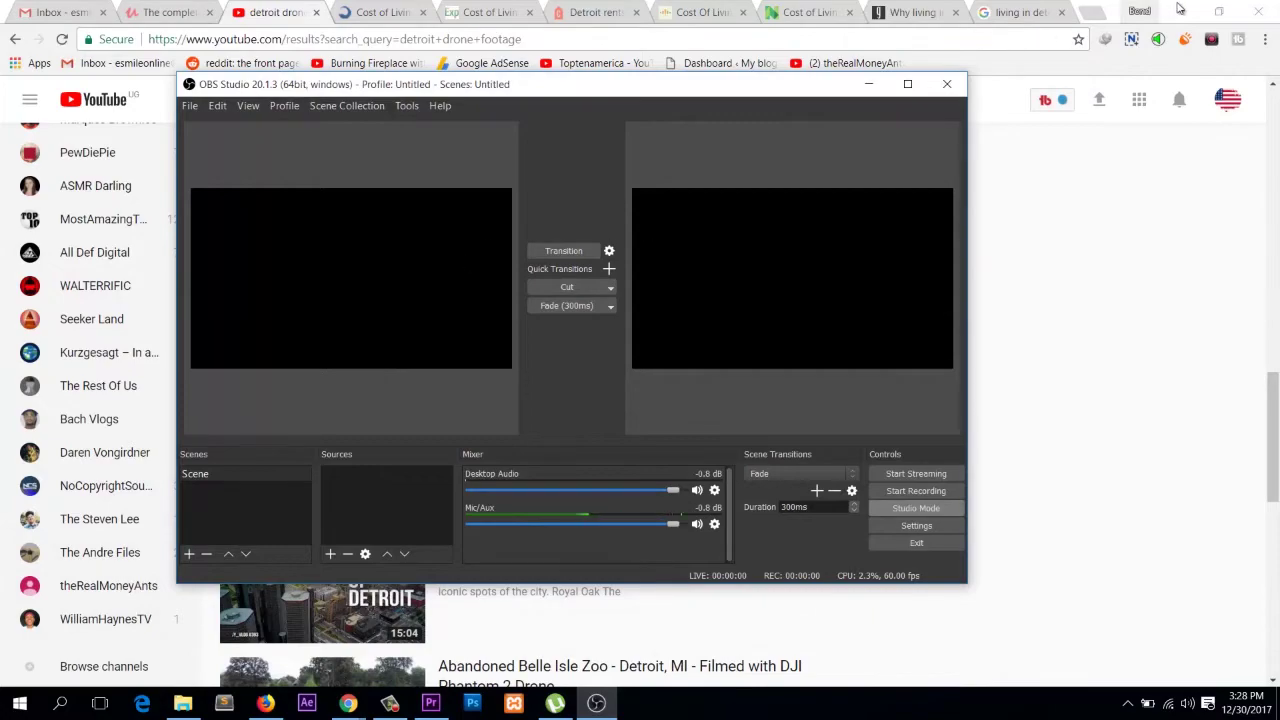
left_click(1180, 12)
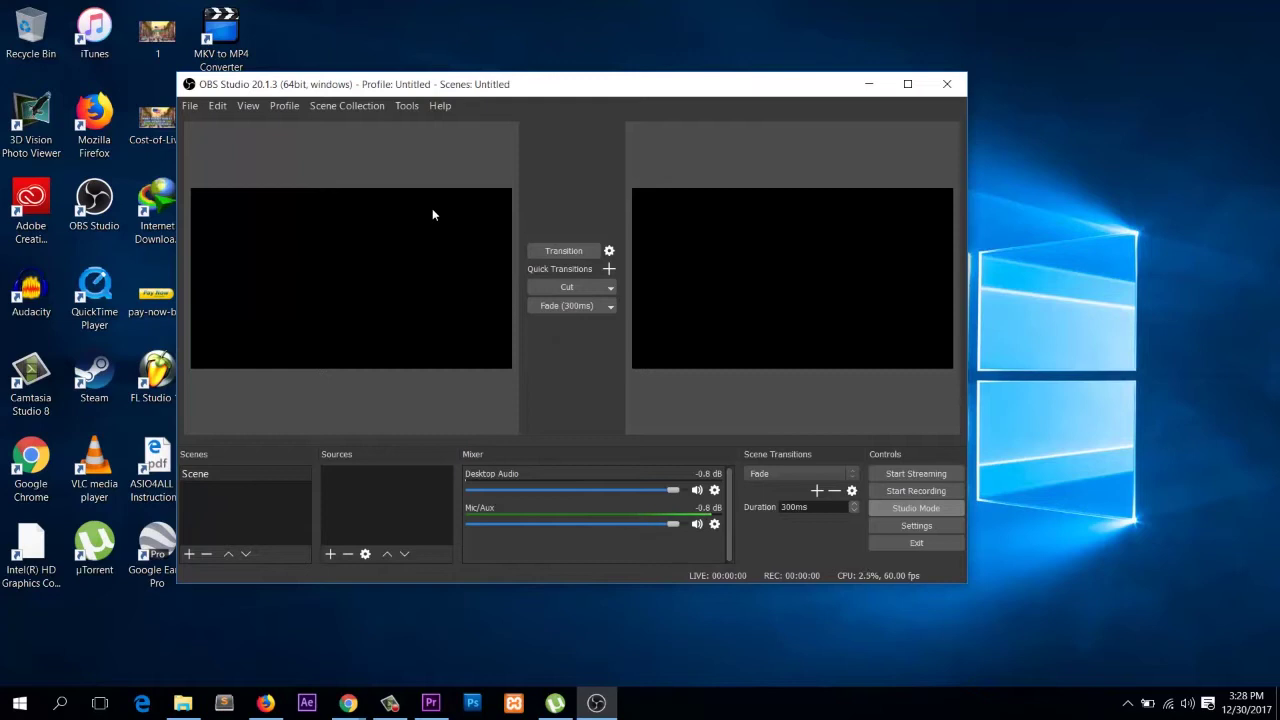
- Set the interface theme to Default in the general settings and apply it
left_click(190, 106)
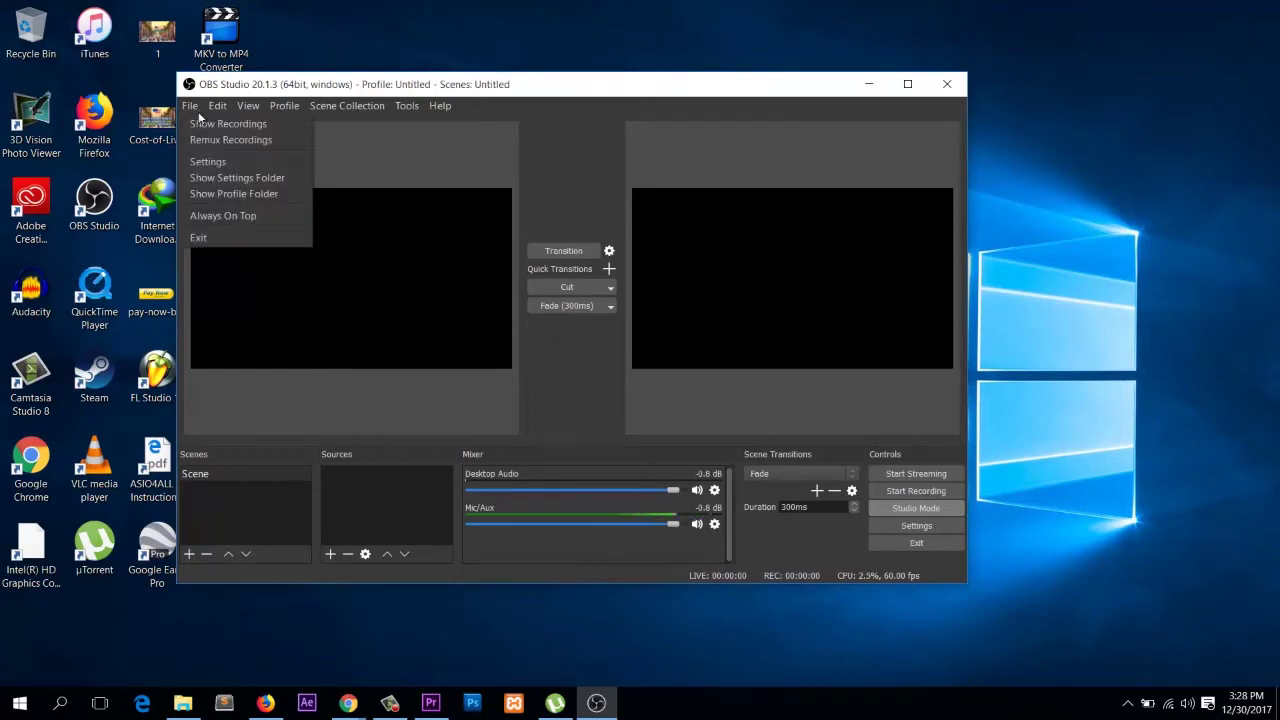
left_click(225, 165)
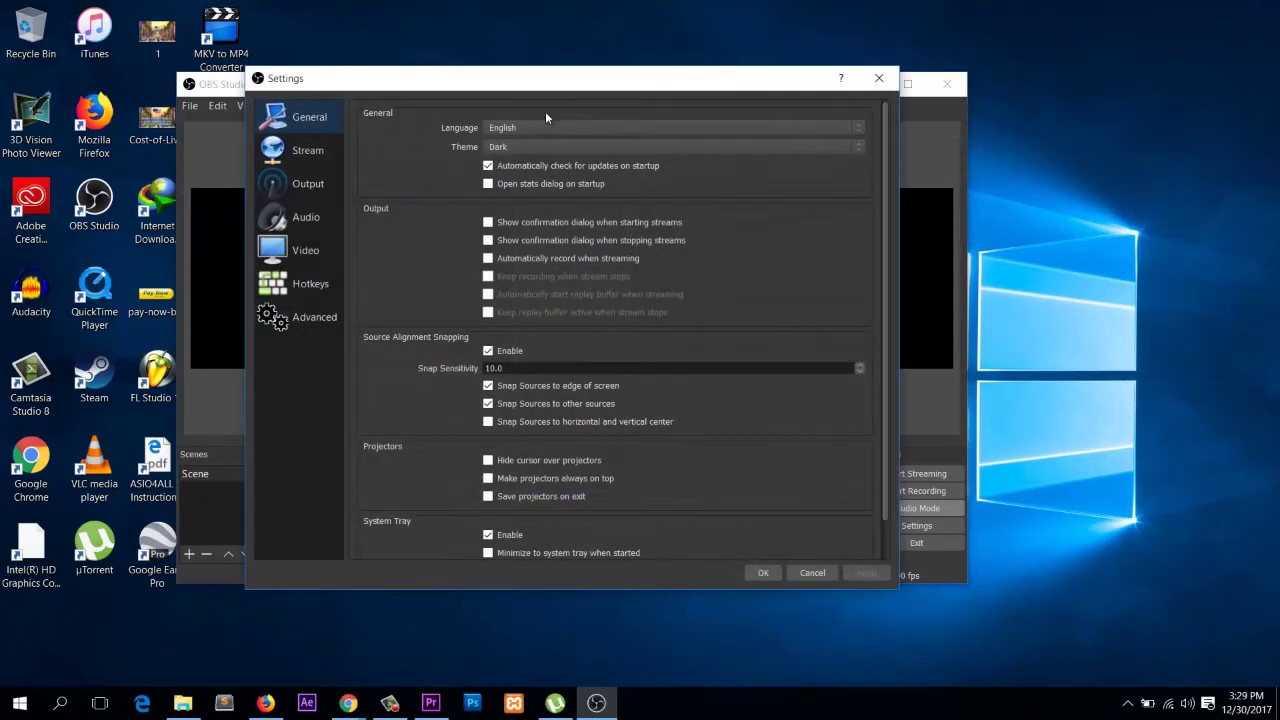
left_click(545, 127)
left_click(528, 101)
left_click(529, 146)
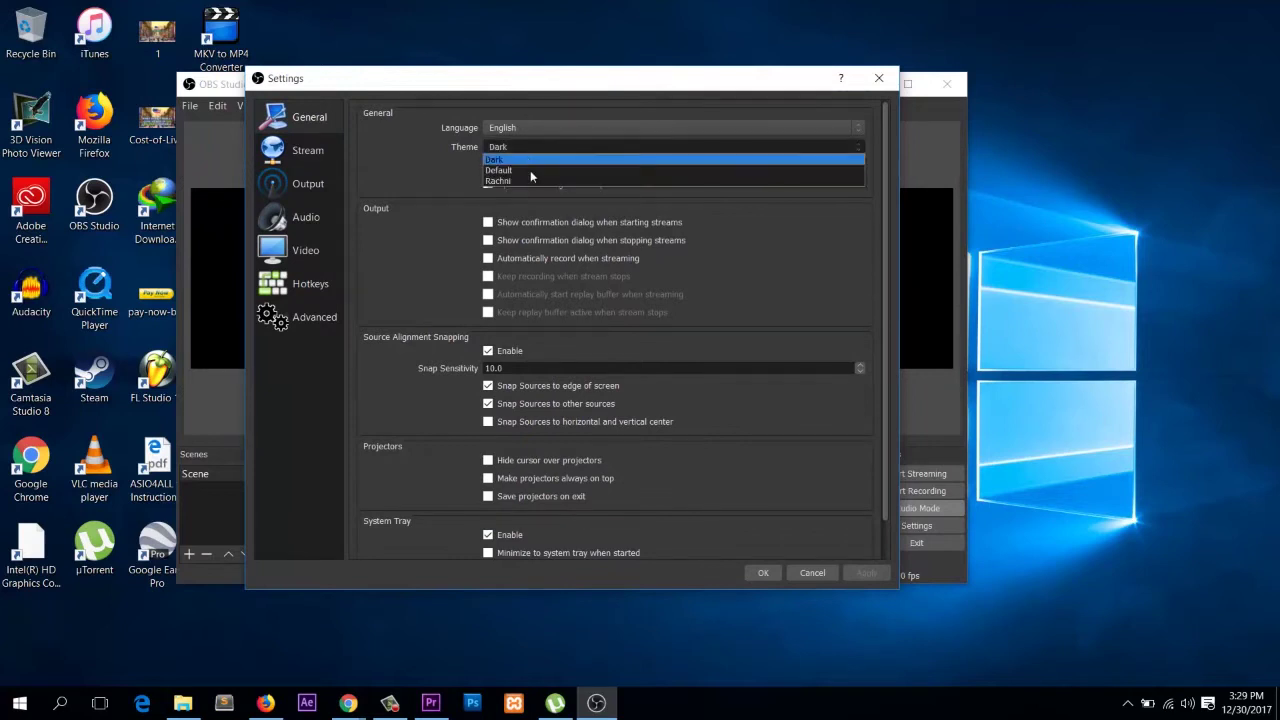
left_click(520, 174)
left_click(726, 572)
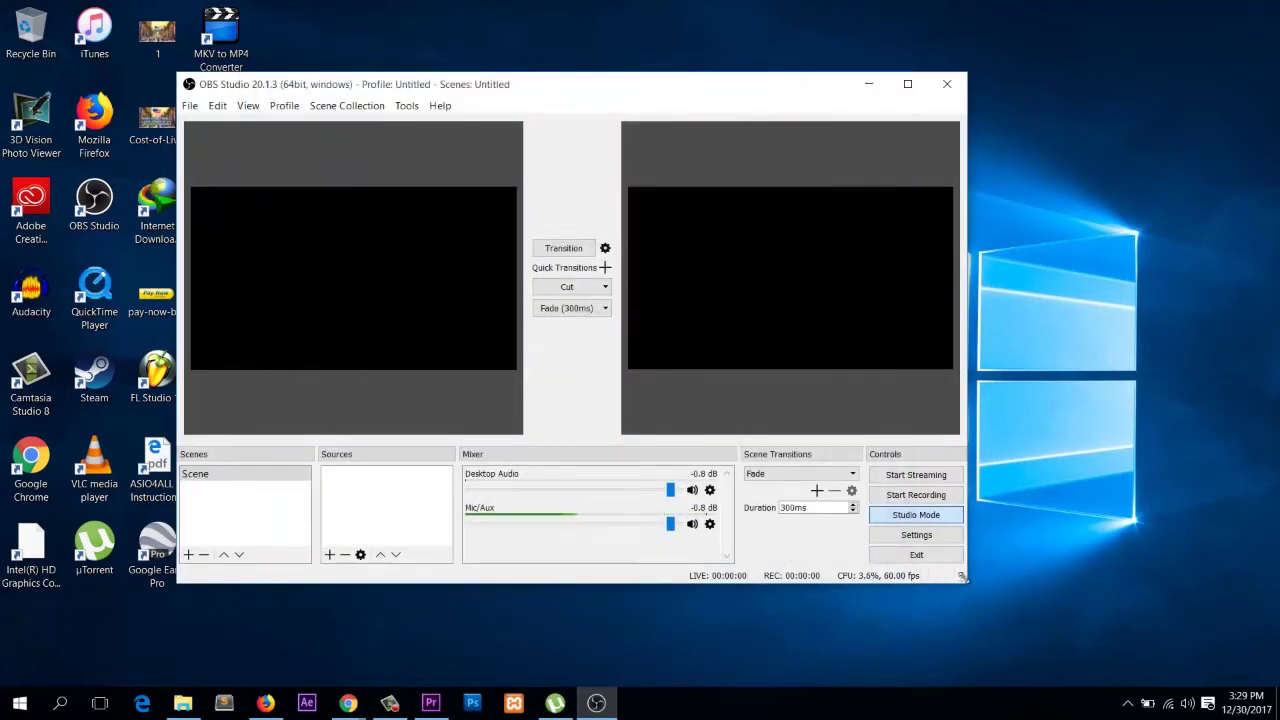
- Enlarge the OBS Studio window slightly and set the interface theme to Dark in the general settings
left_click_drag(968, 577, 1059, 600)
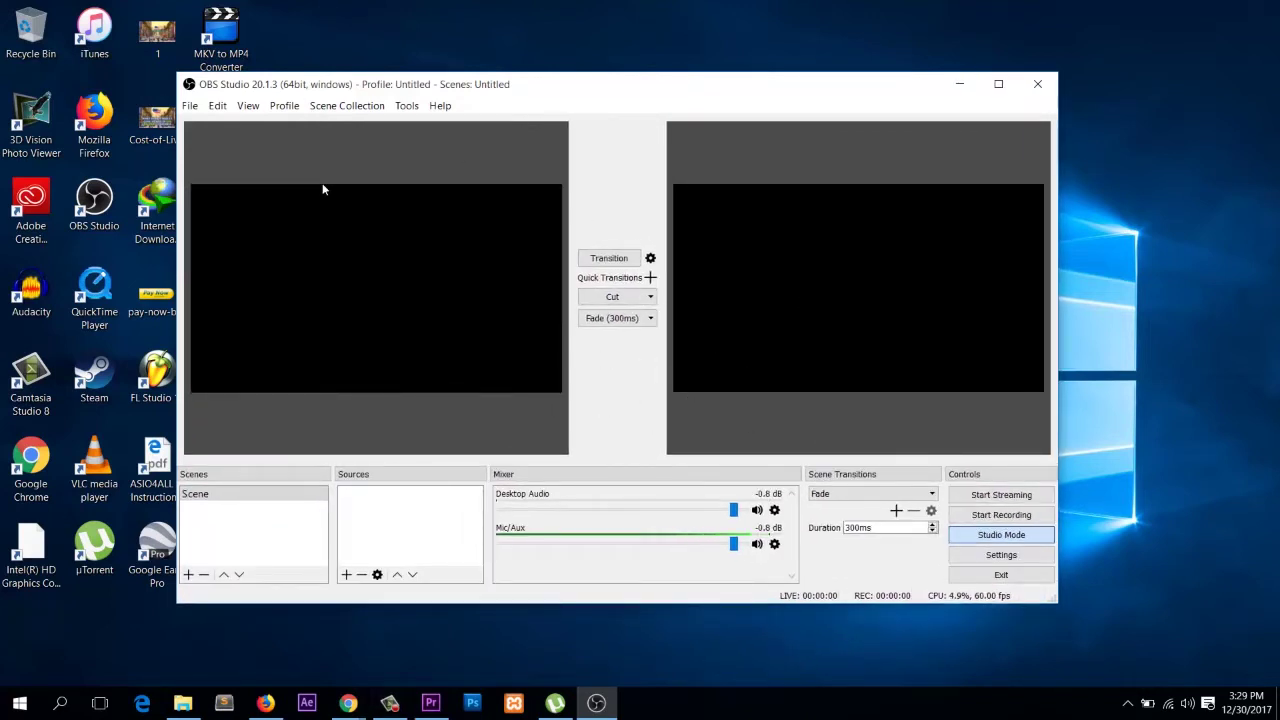
left_click(189, 105)
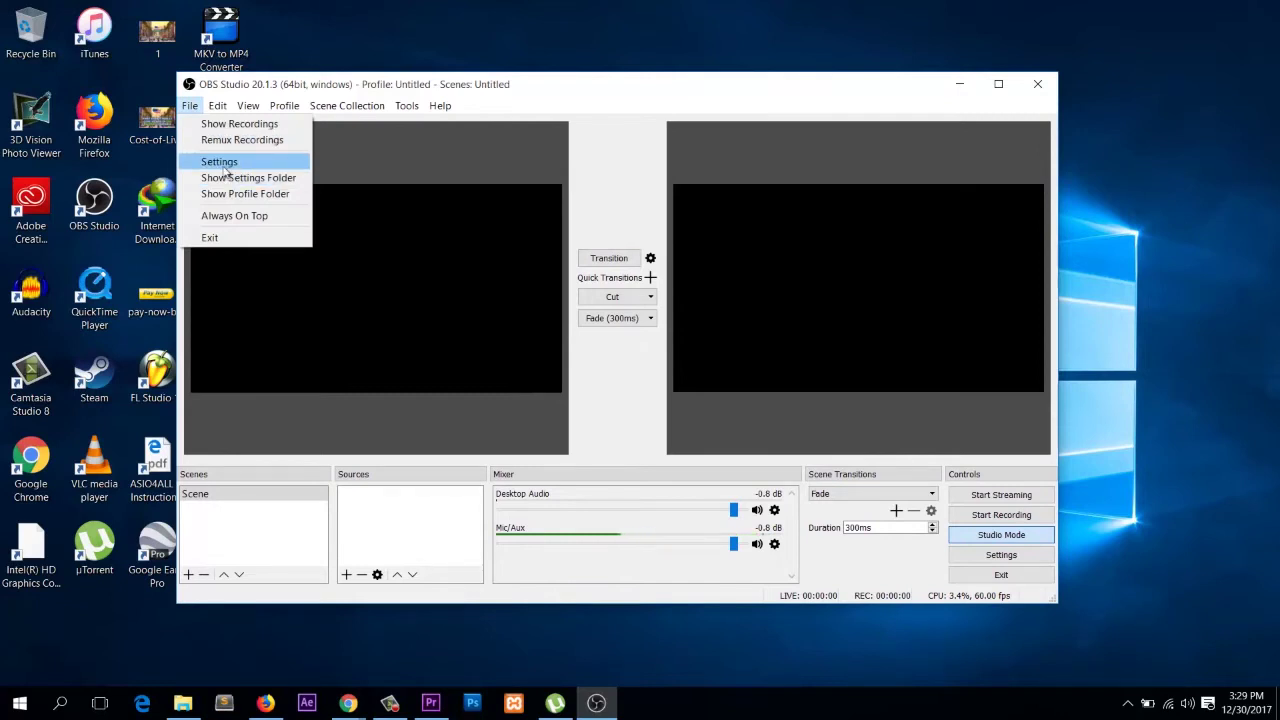
left_click(225, 164)
left_click(578, 158)
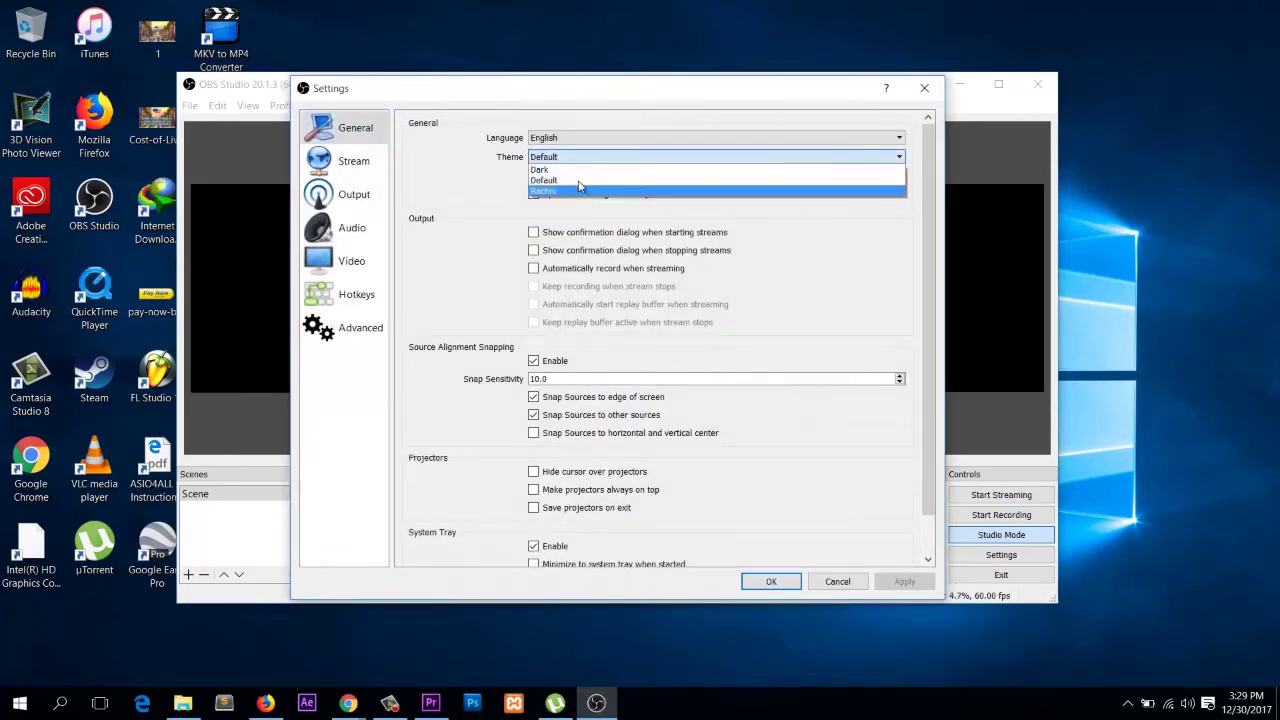
left_click(560, 182)
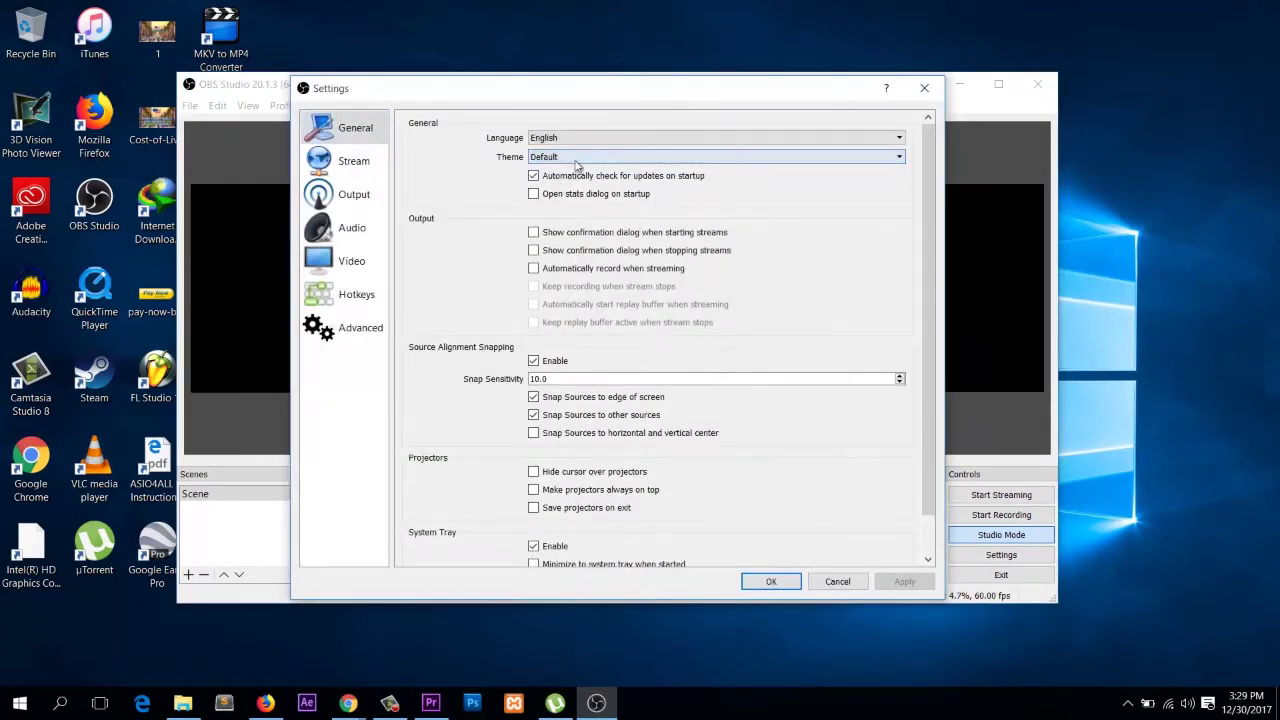
left_click(600, 157)
left_click(545, 170)
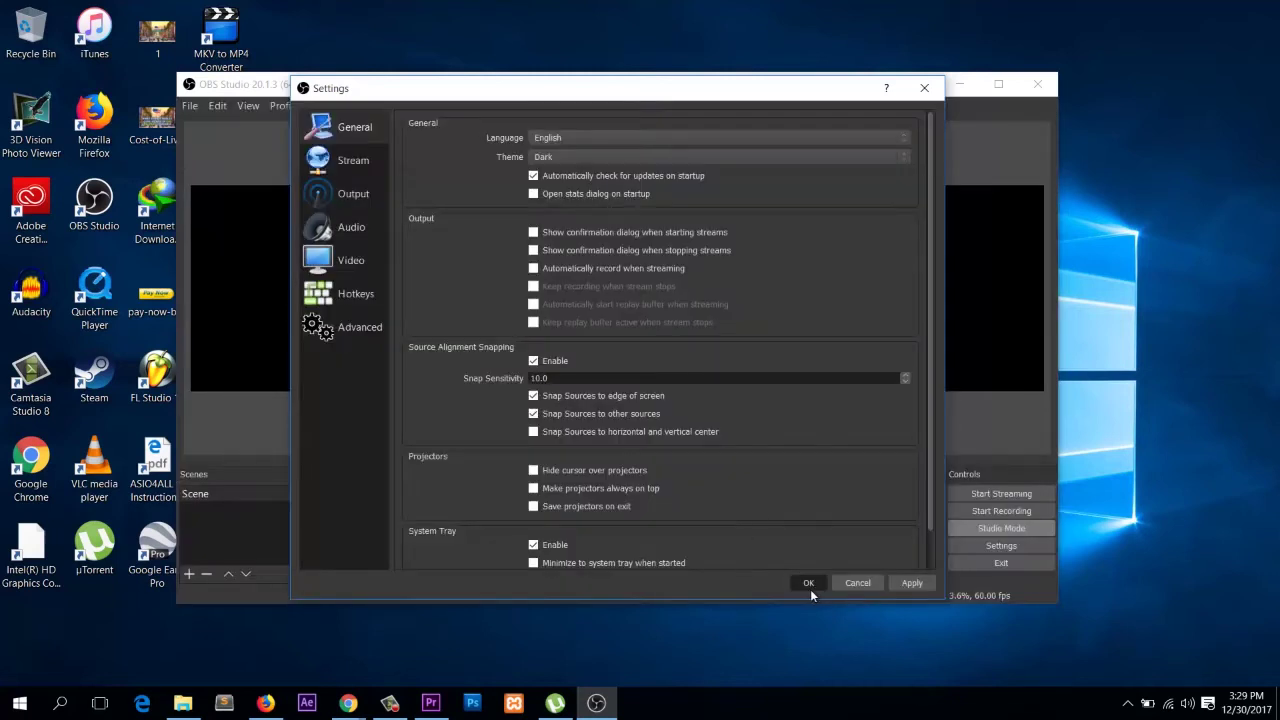
left_click(807, 583)
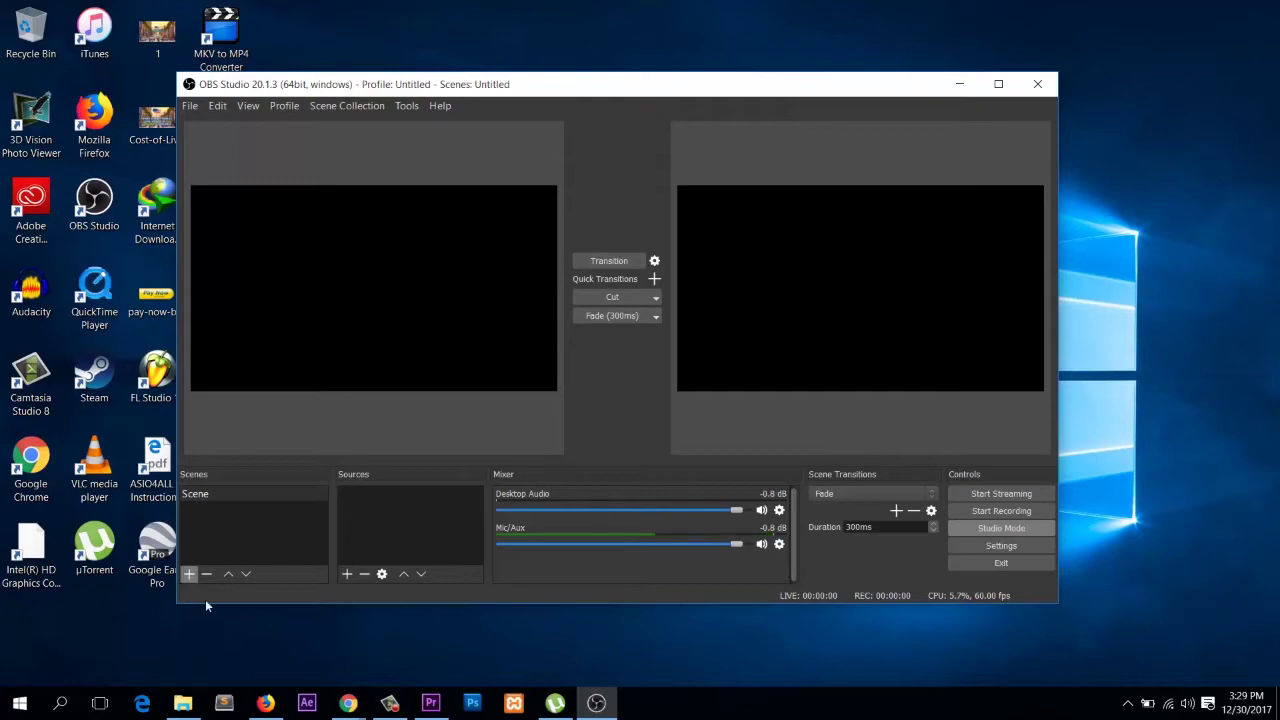
- Preview the "(2) 4k drone shots of Detroit's skyline - YouTube" video from File Explorer, close the player and minimize the folder window
left_click(183, 703)
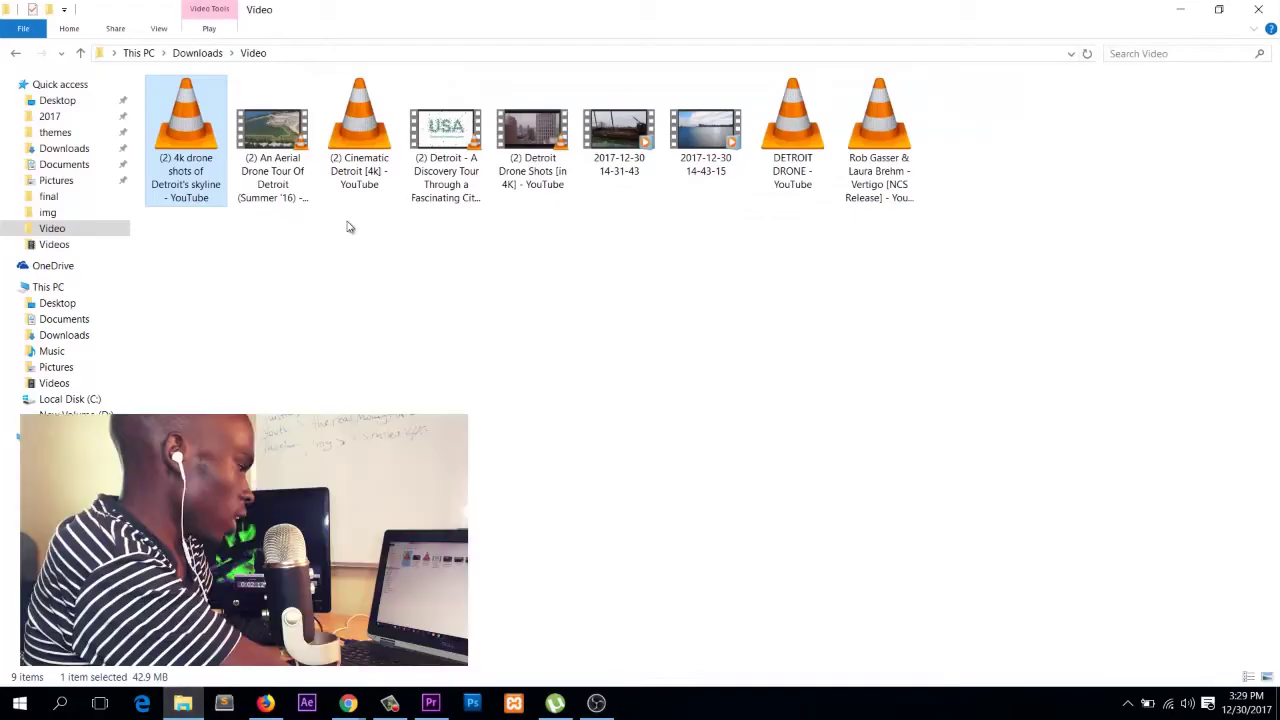
key("Return")
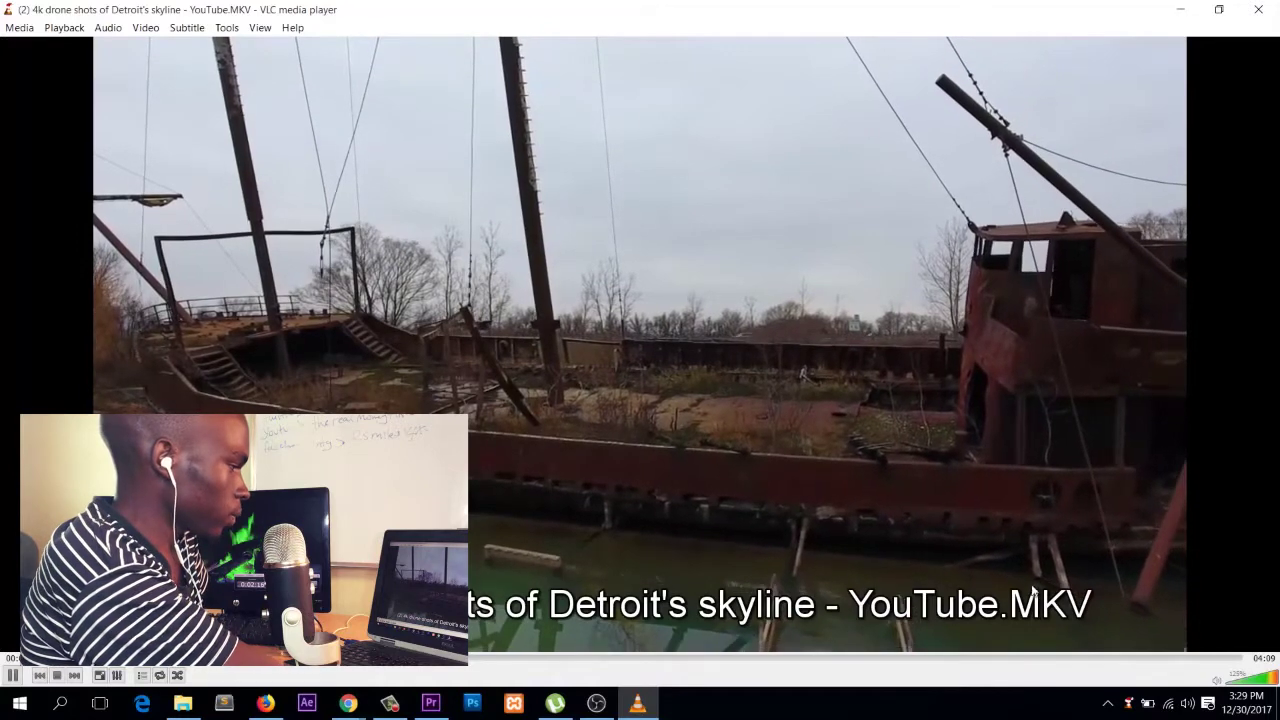
left_click(1258, 10)
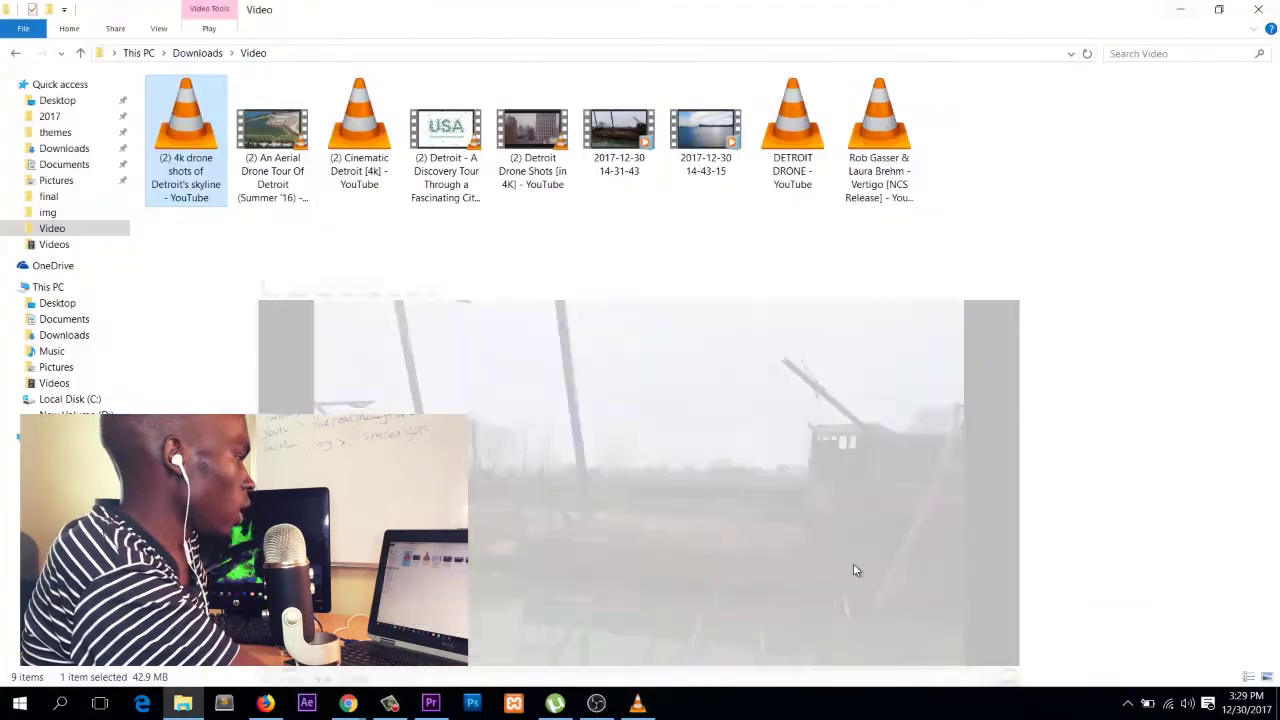
left_click(1178, 9)
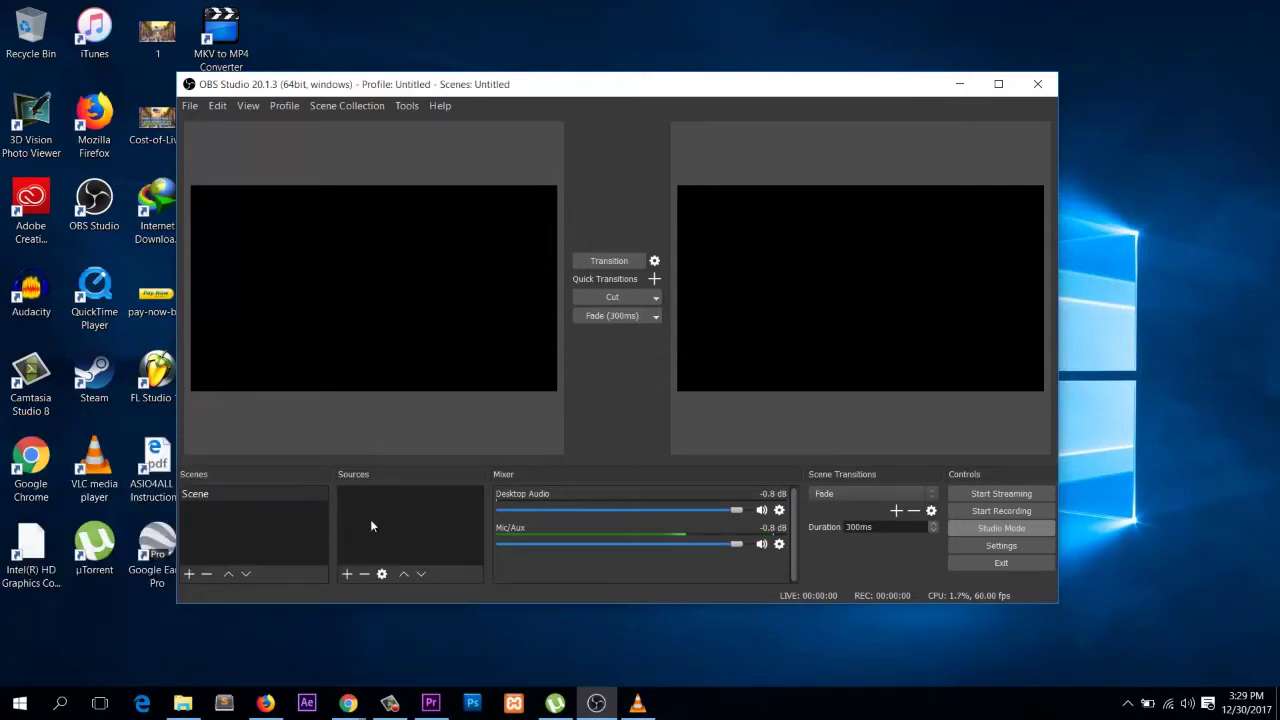
- Add a new visible media source named Media Source to the scene
left_click(348, 574)
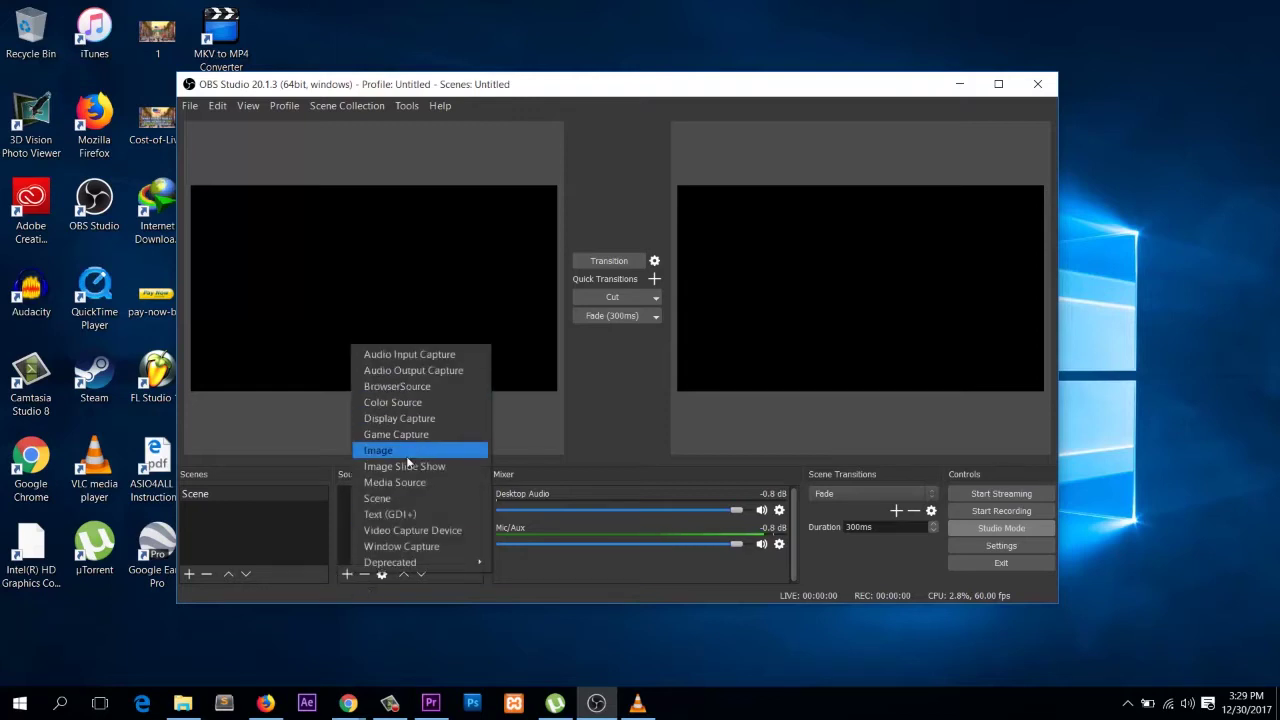
left_click(428, 486)
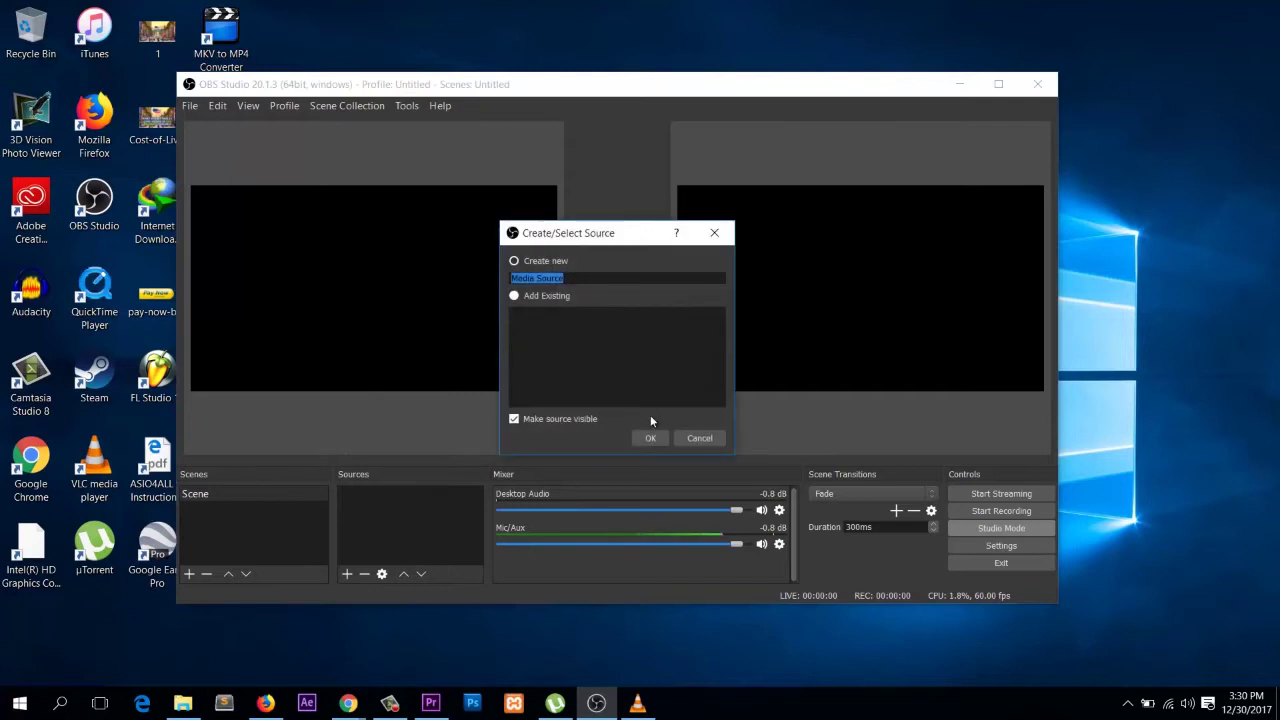
left_click(650, 438)
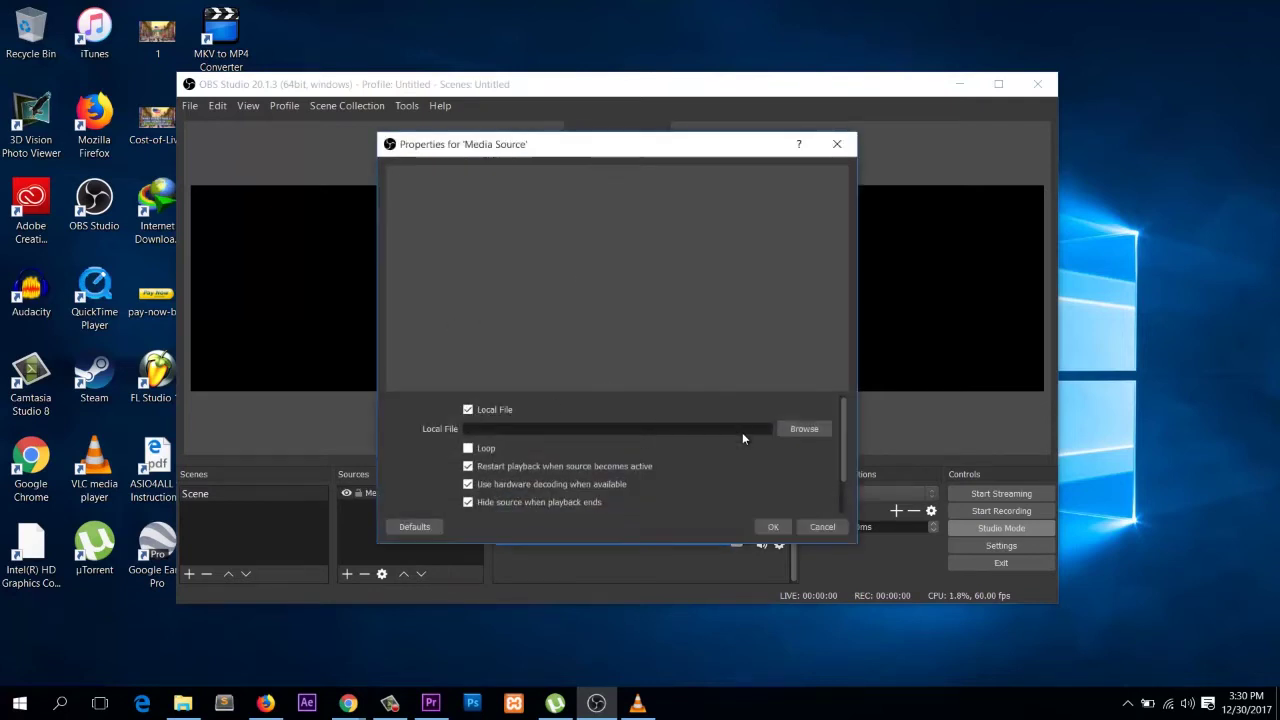
- Load "(2) 4k drone shots of Detroit's skyline - YouTube.MKV" from Downloads/Video as the media source's local file and confirm its properties
left_click(788, 428)
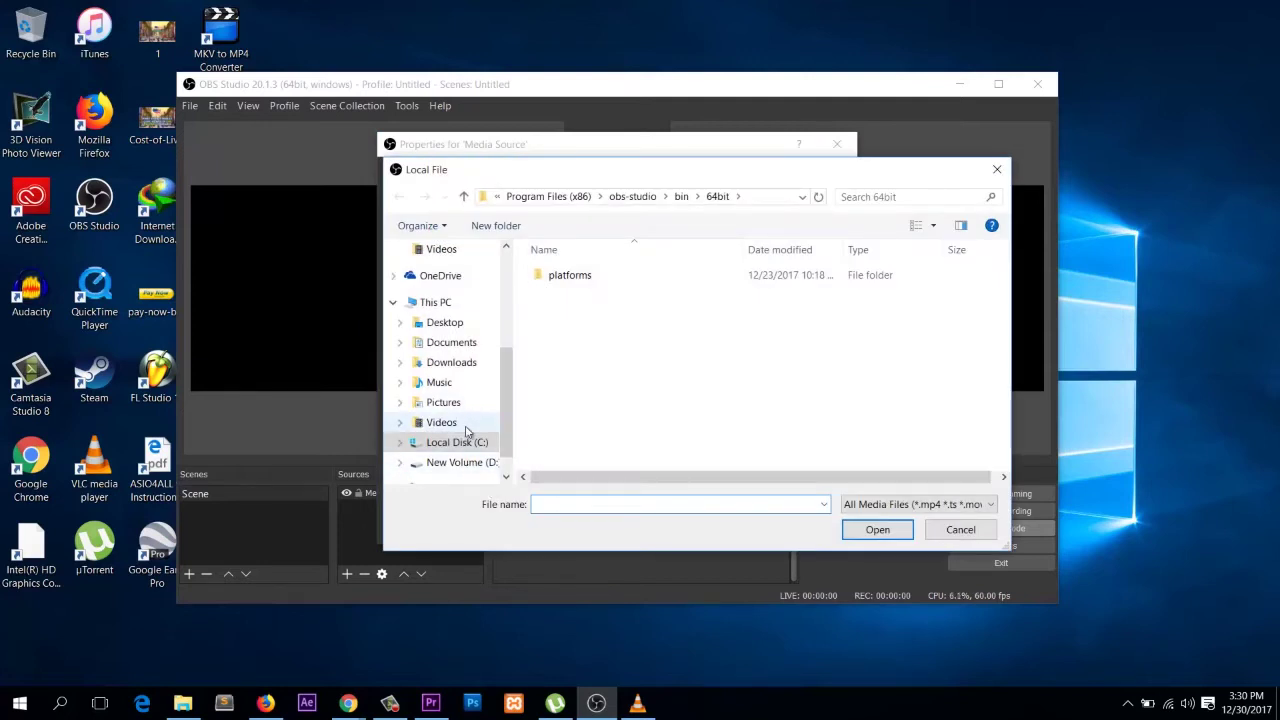
scroll(480, 405, "up", 2)
scroll(480, 405, "up", 1)
left_click(472, 328)
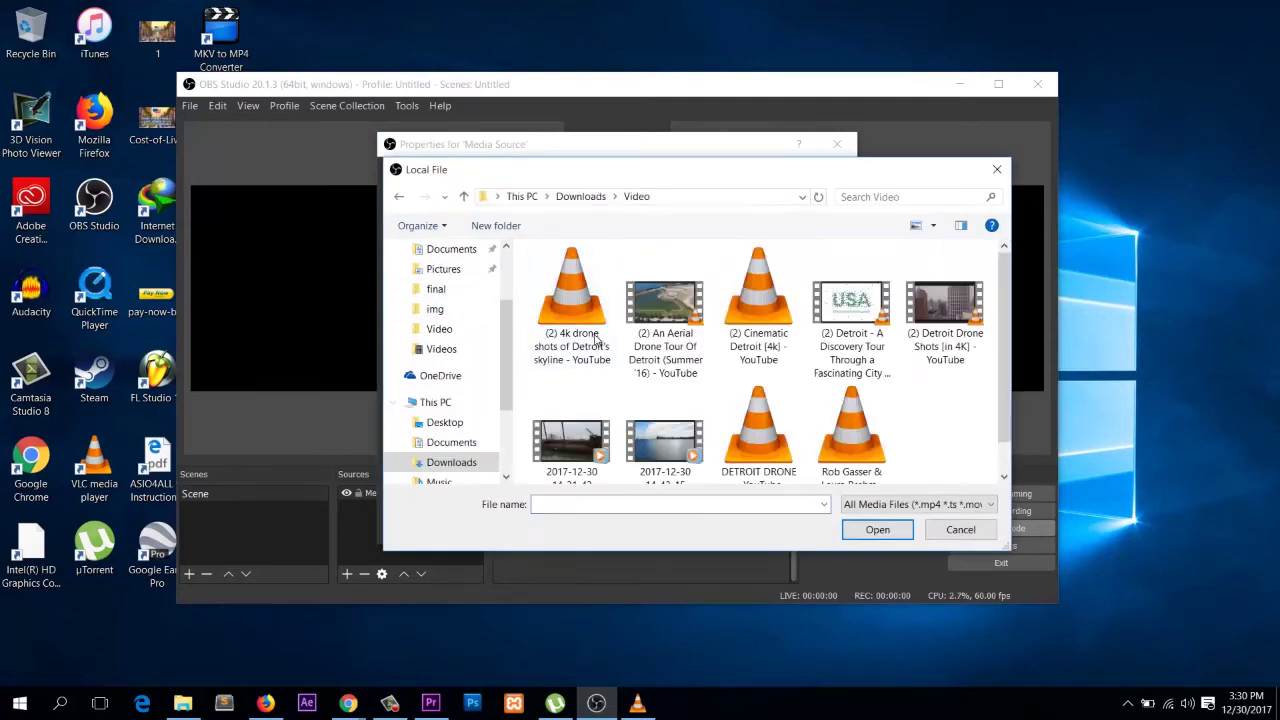
left_click(590, 295)
double_click(589, 295)
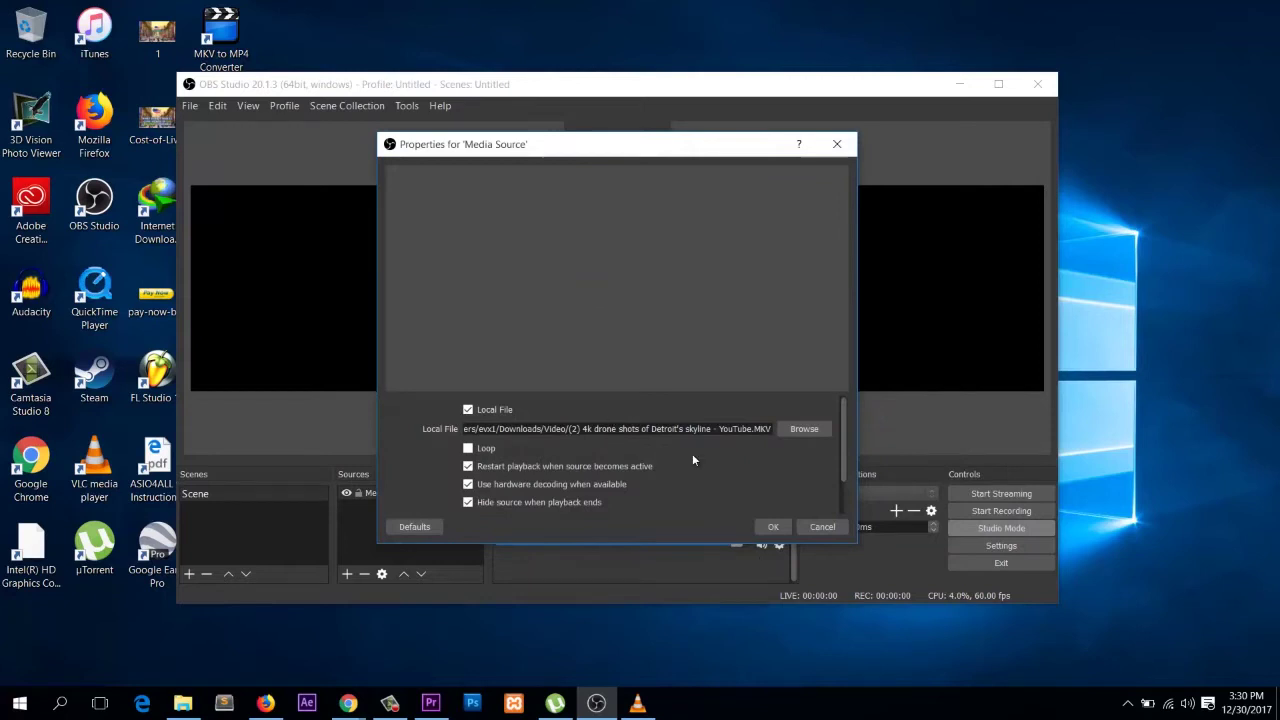
left_click(773, 526)
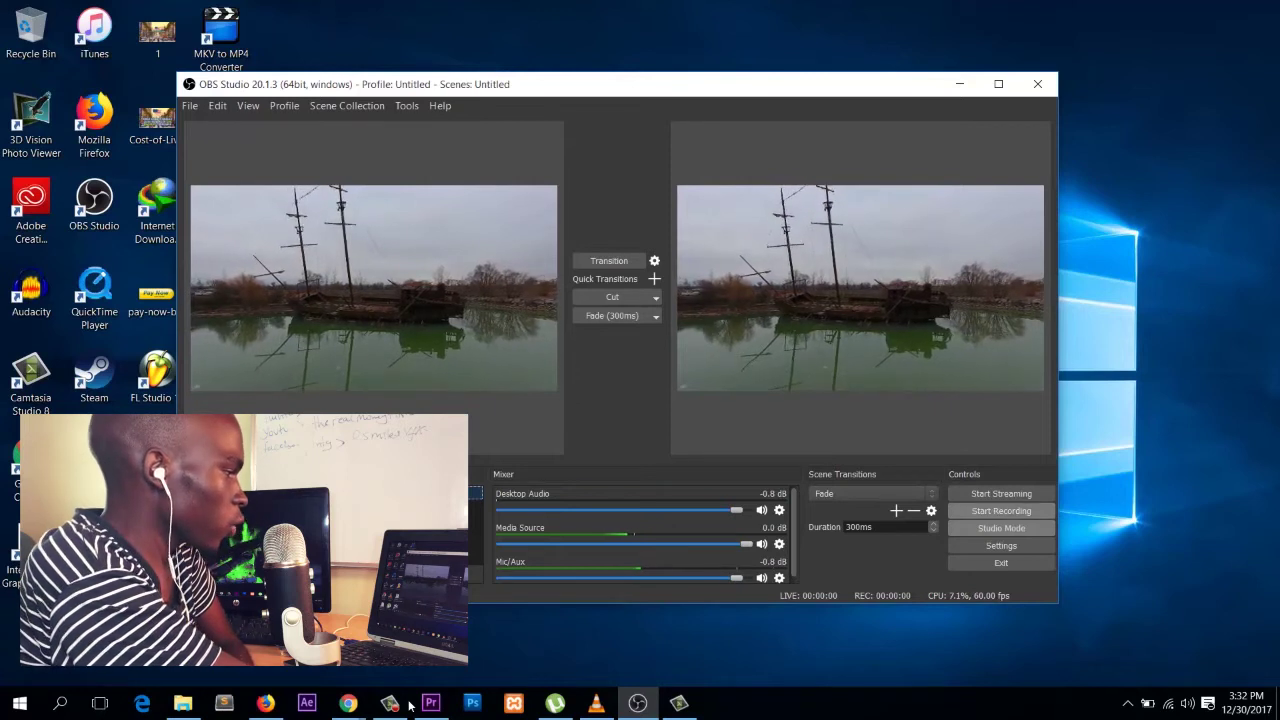
- In the video settings, choose 1280x720 as the output (scaled) resolution, set the base (canvas) resolution to 1920x1080 and confirm
left_click(1001, 546)
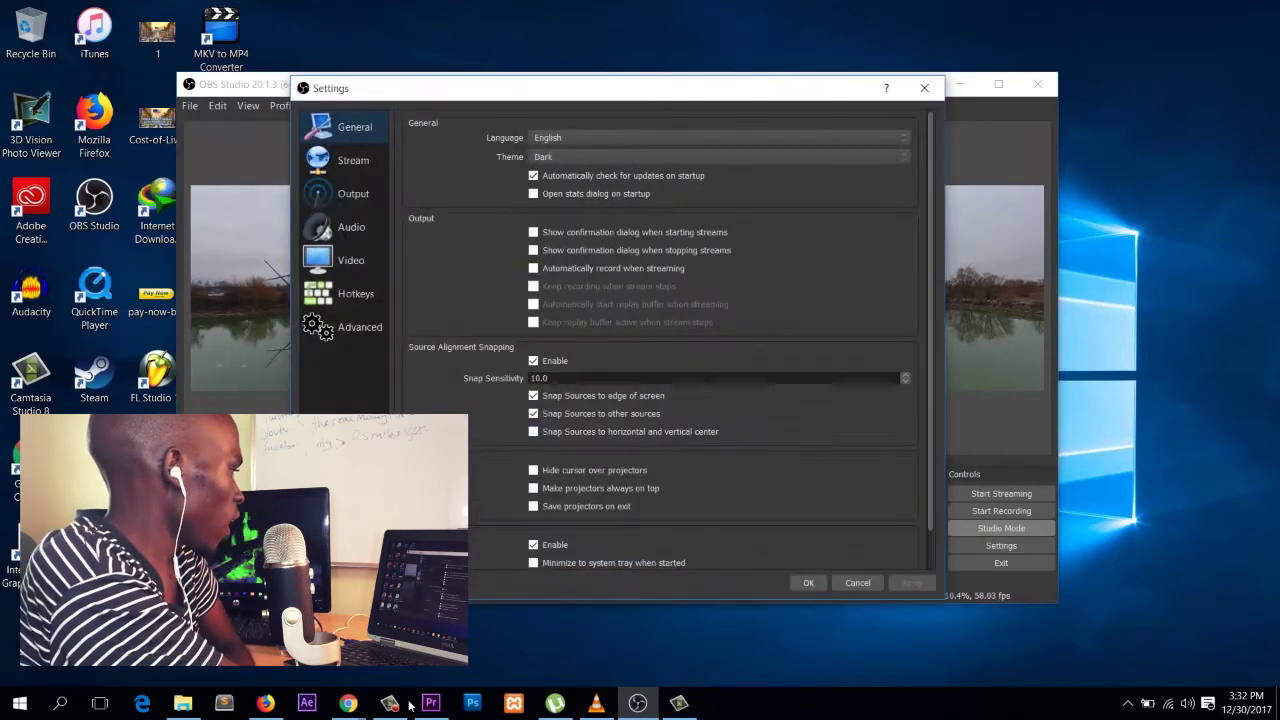
left_click(350, 260)
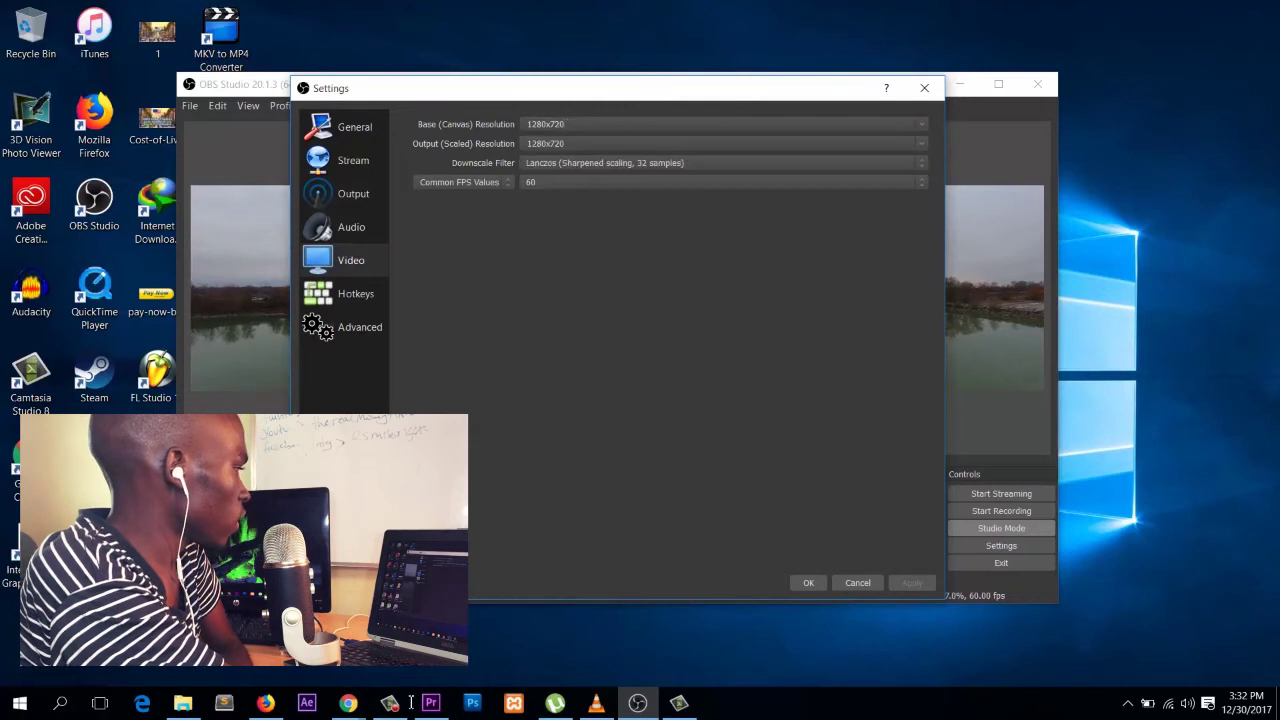
left_click(921, 144)
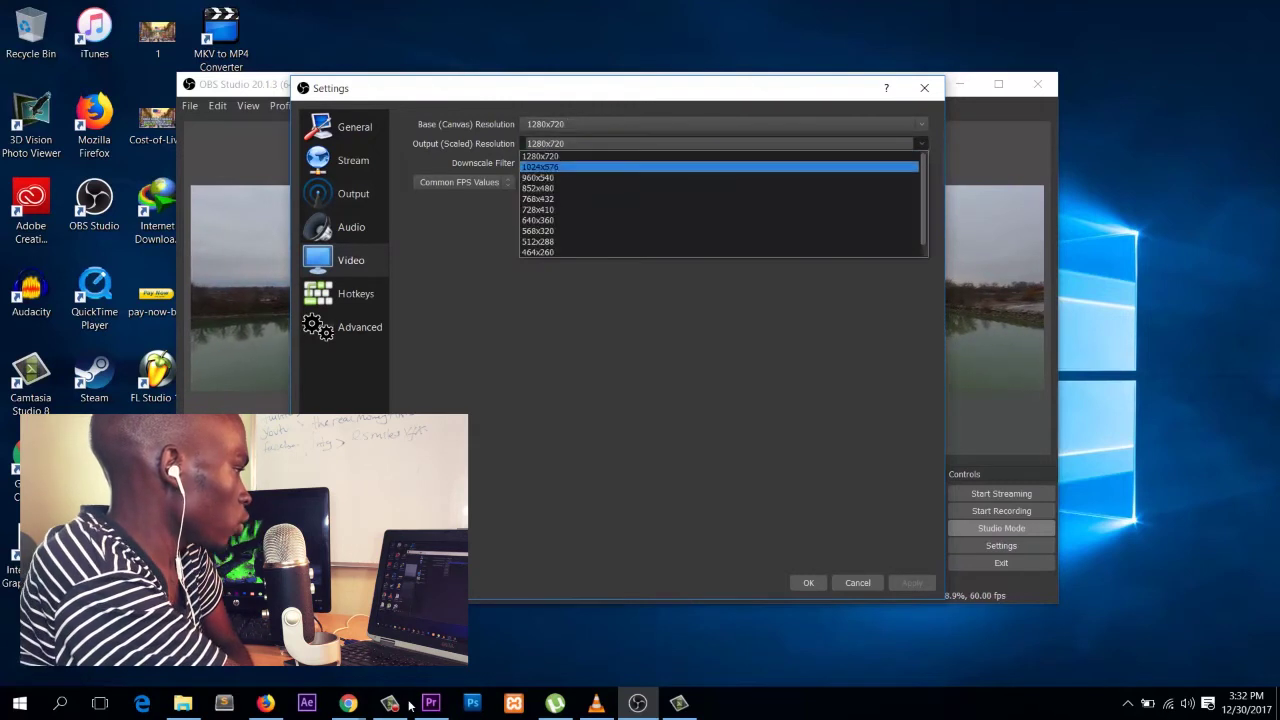
left_click(720, 154)
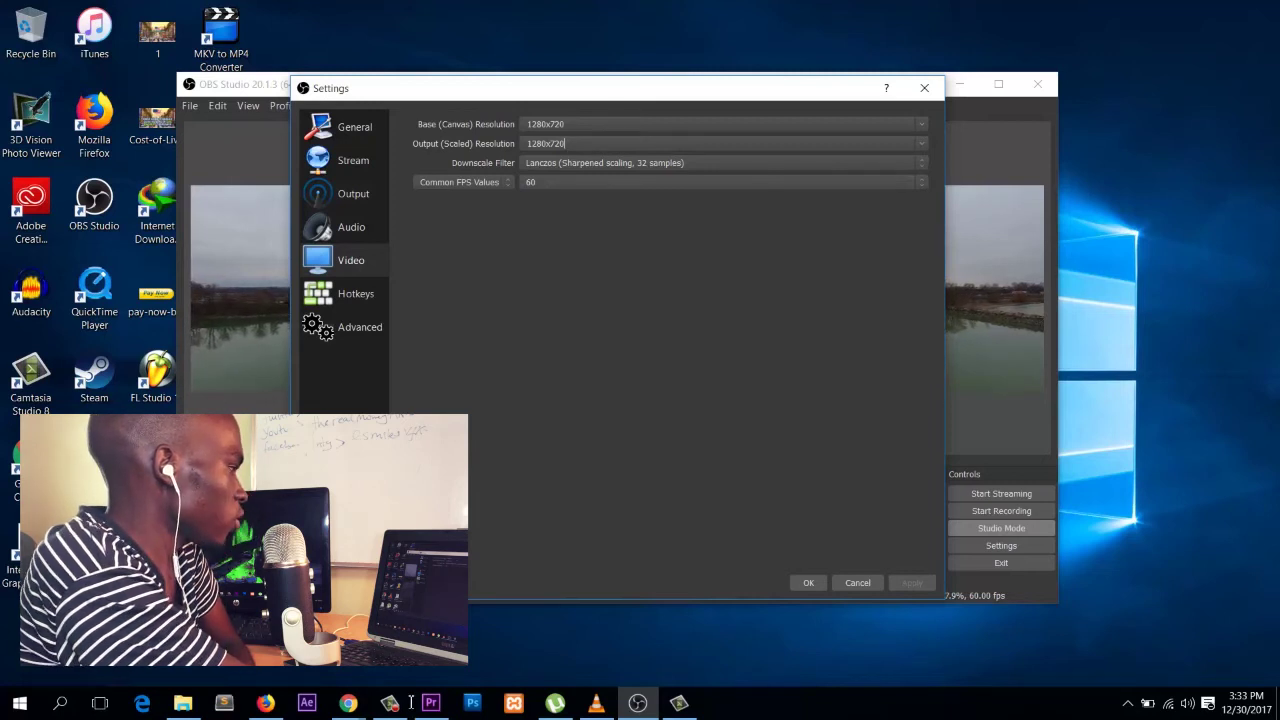
left_click(921, 124)
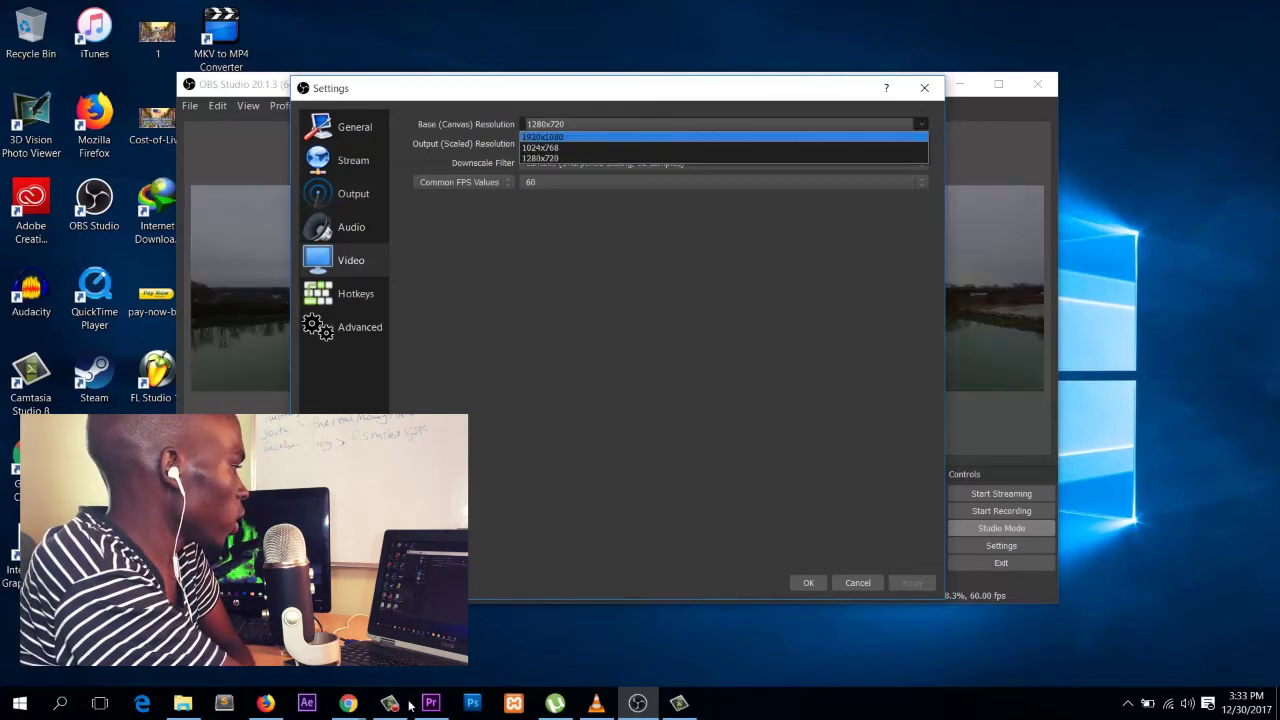
left_click(720, 135)
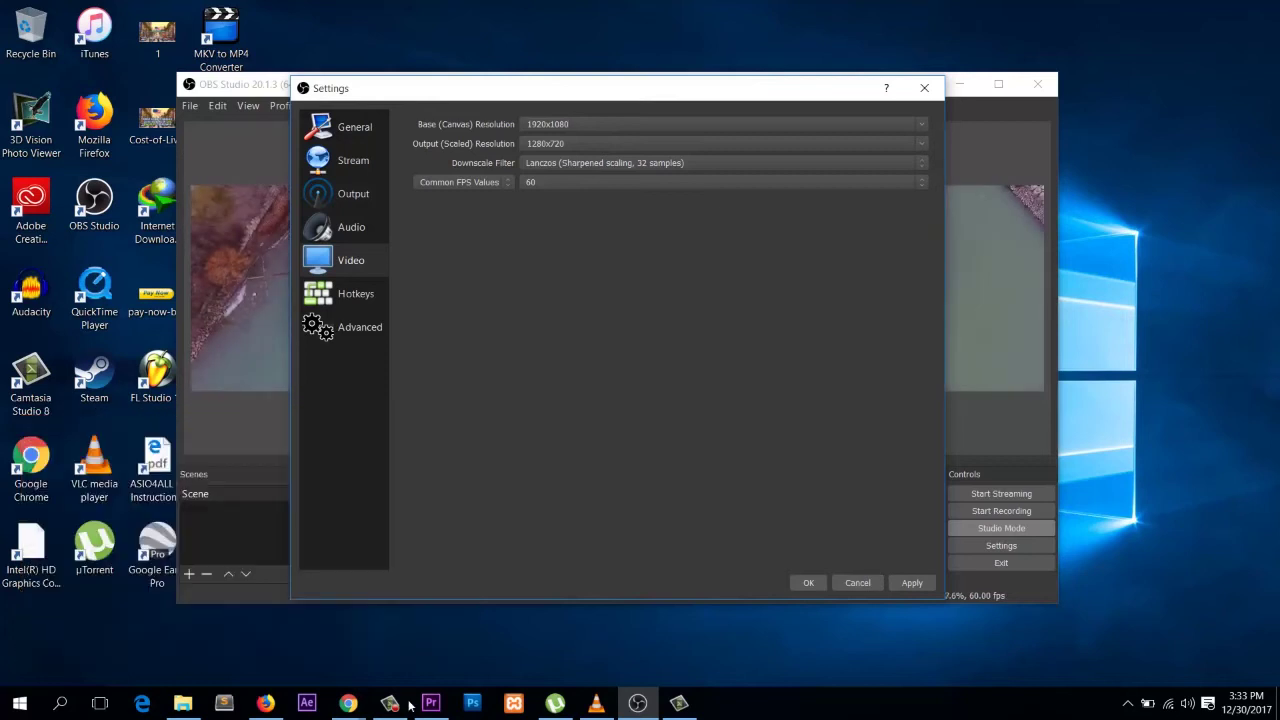
key("Return")
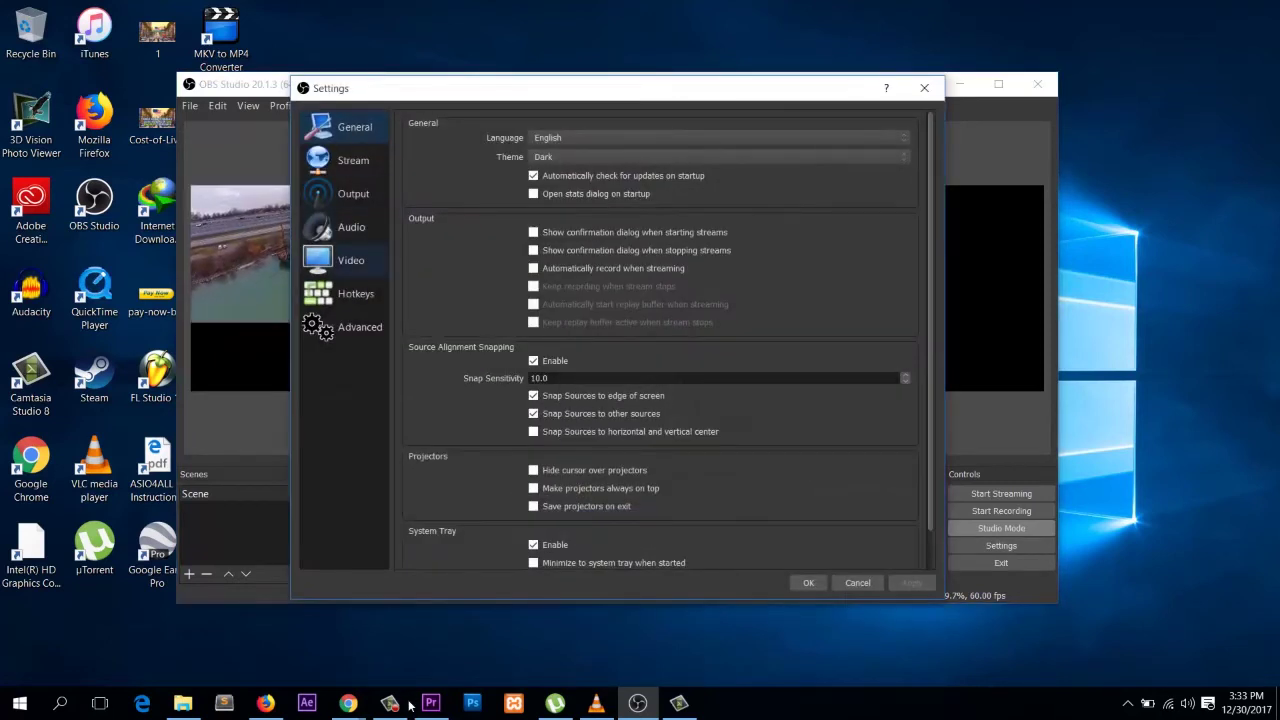
- Set the base (canvas) resolution to 1280x720 in the video settings and confirm
left_click(350, 260)
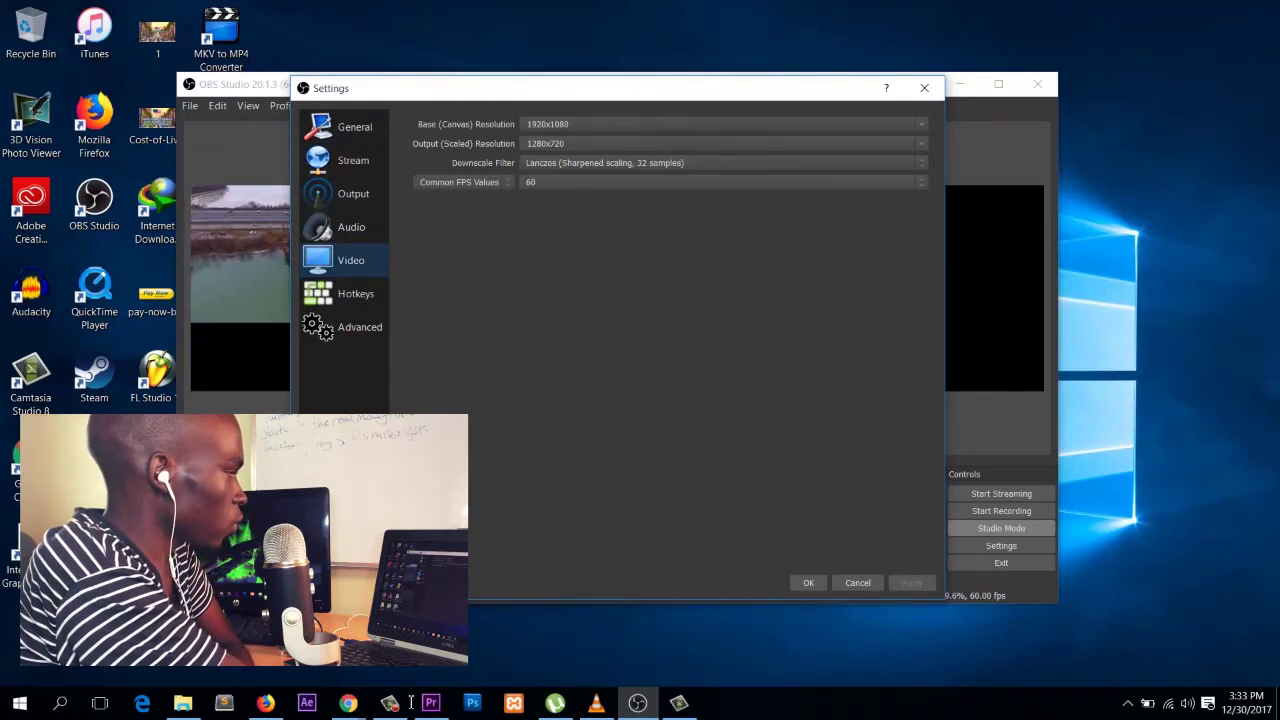
left_click(921, 124)
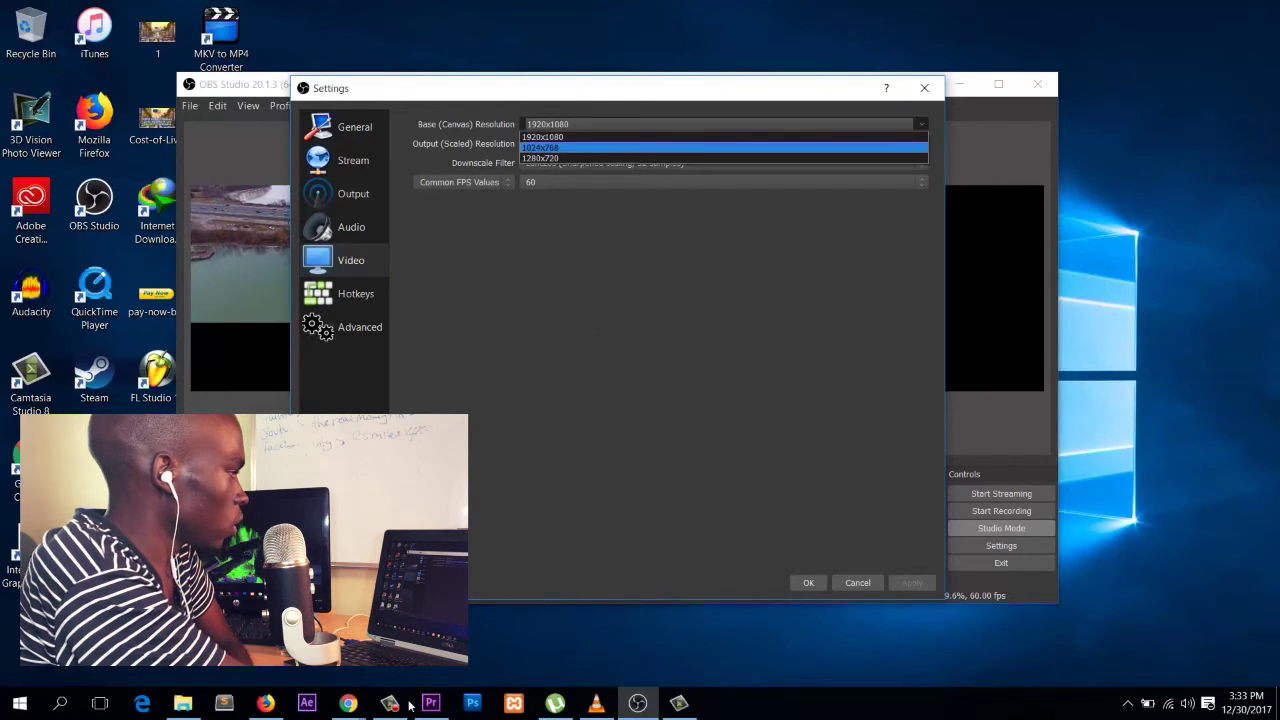
key("Down")
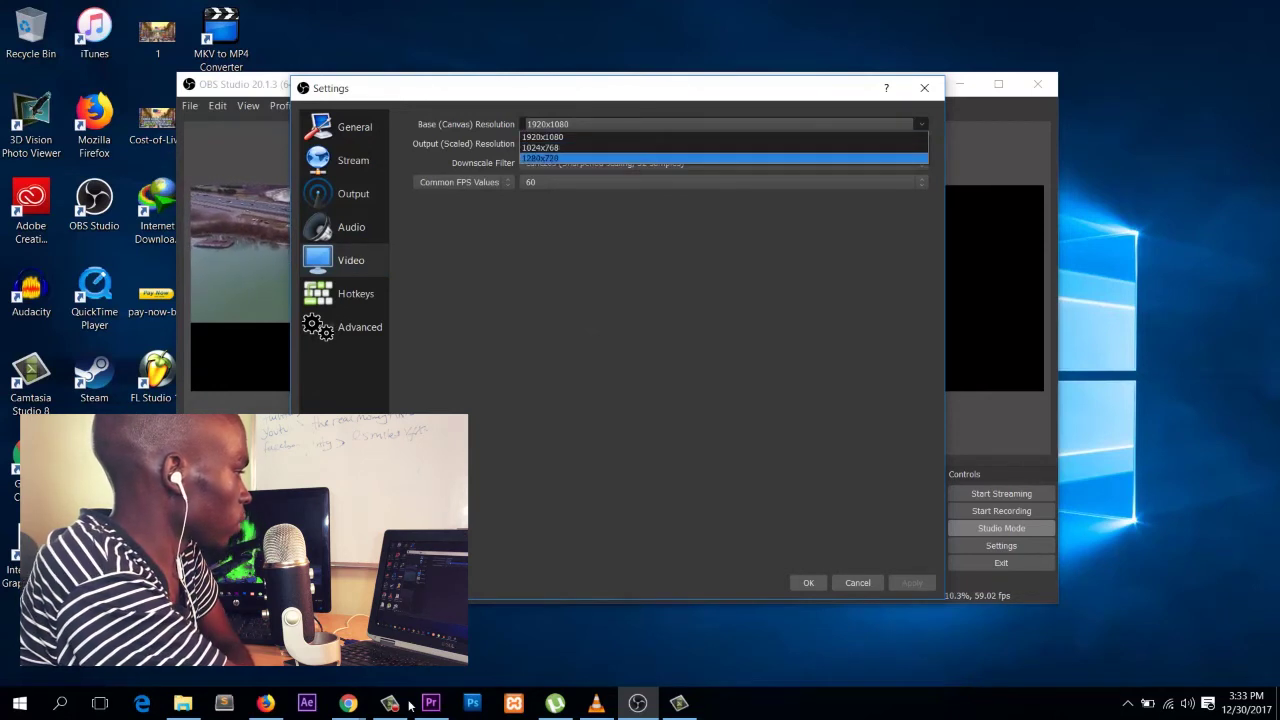
key("Return")
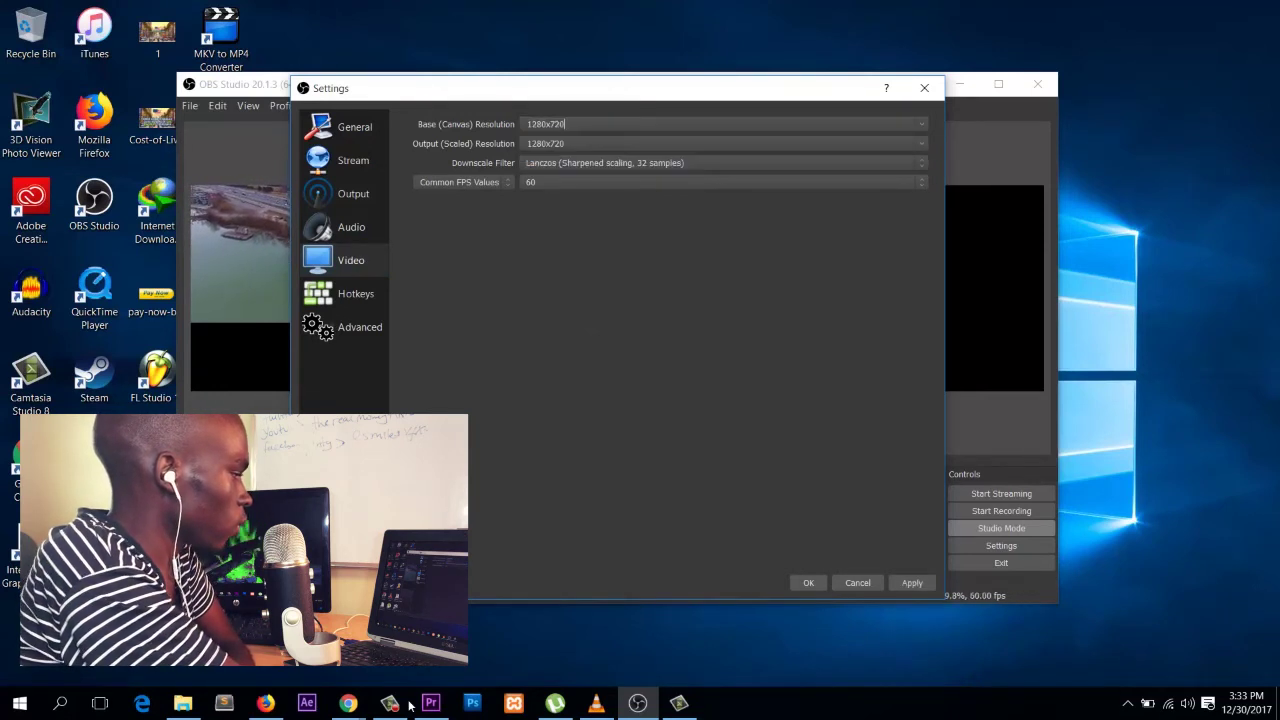
key("Return")
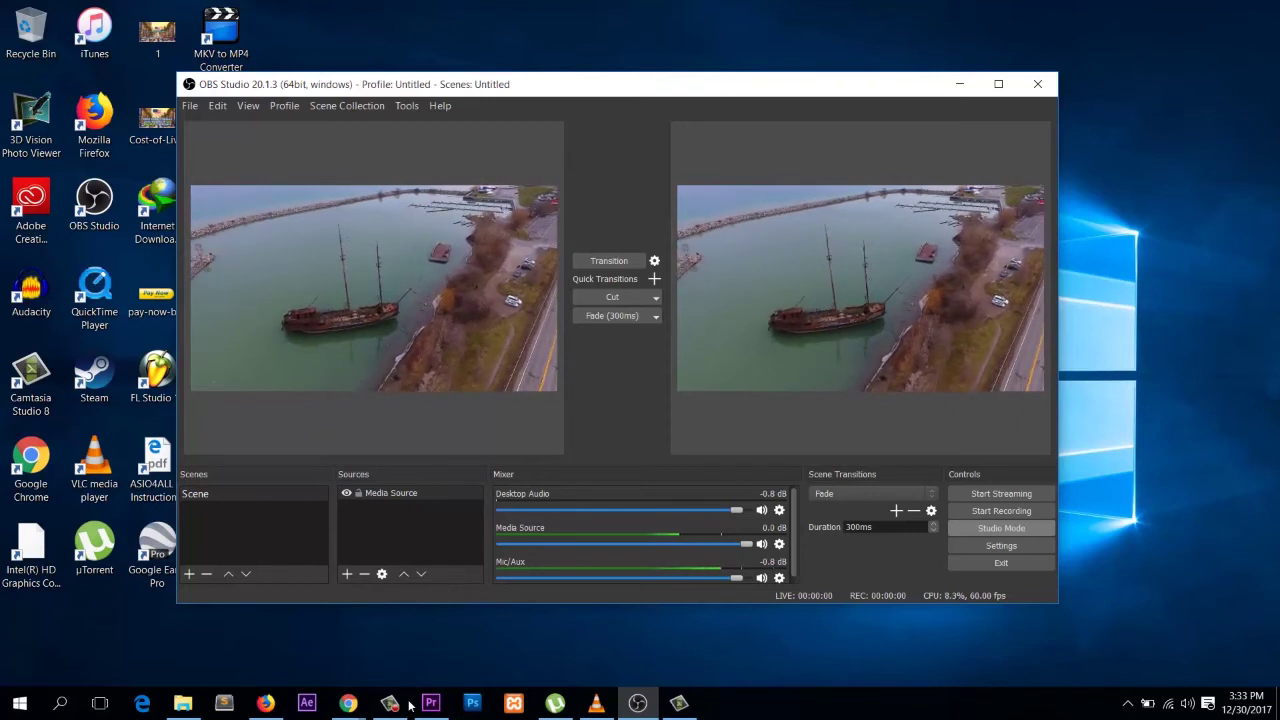
- Check the Media Source properties without changing them, record the playing video for a short while and stop the recording
double_click(391, 493)
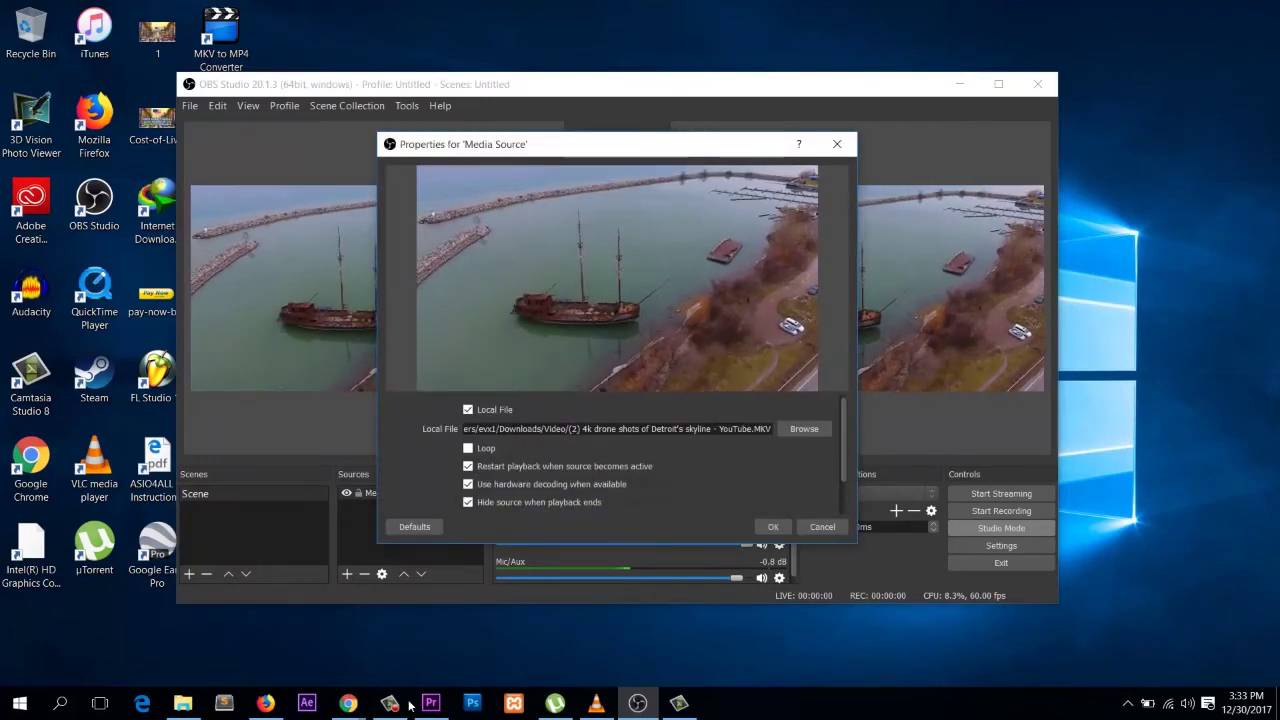
key("Escape")
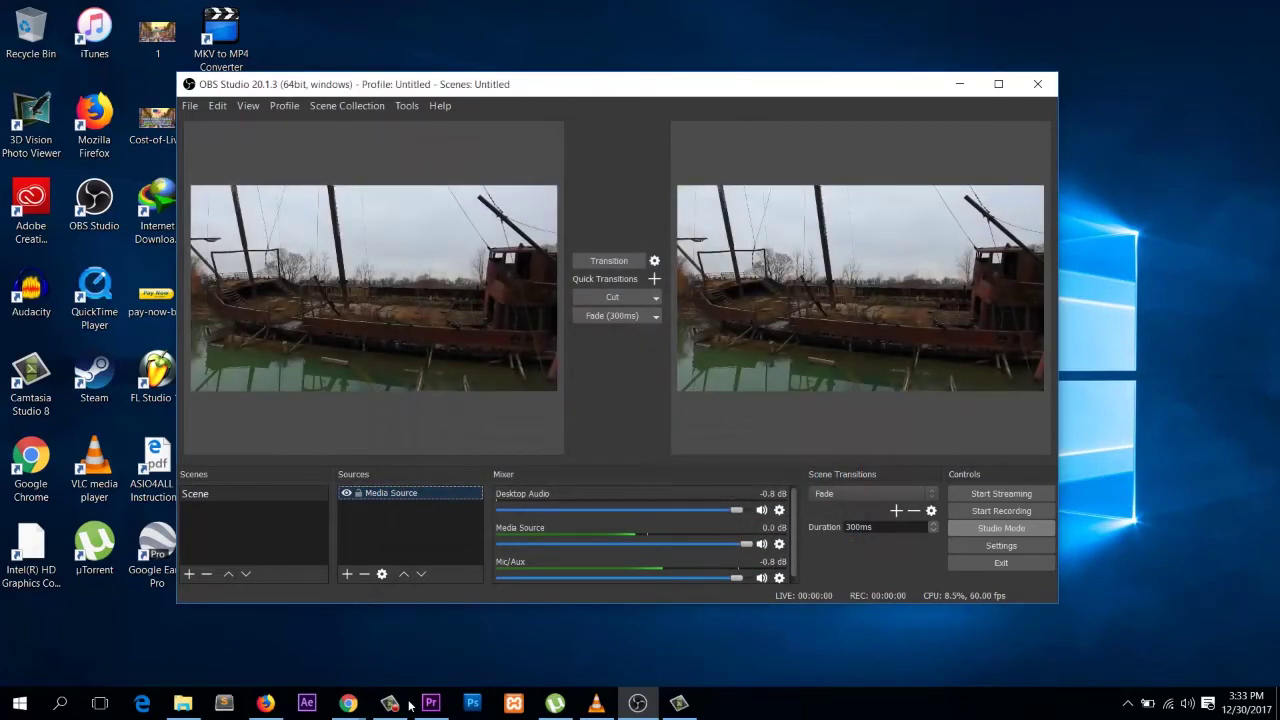
left_click(1001, 511)
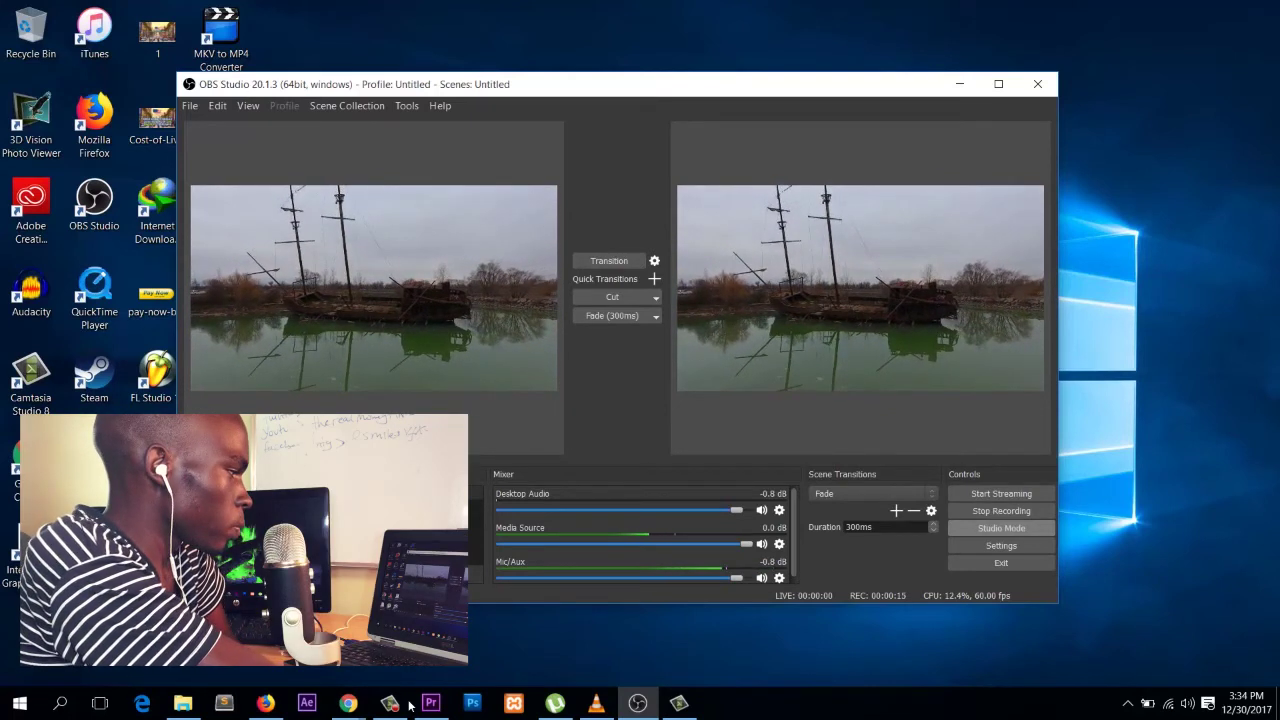
key("F10")
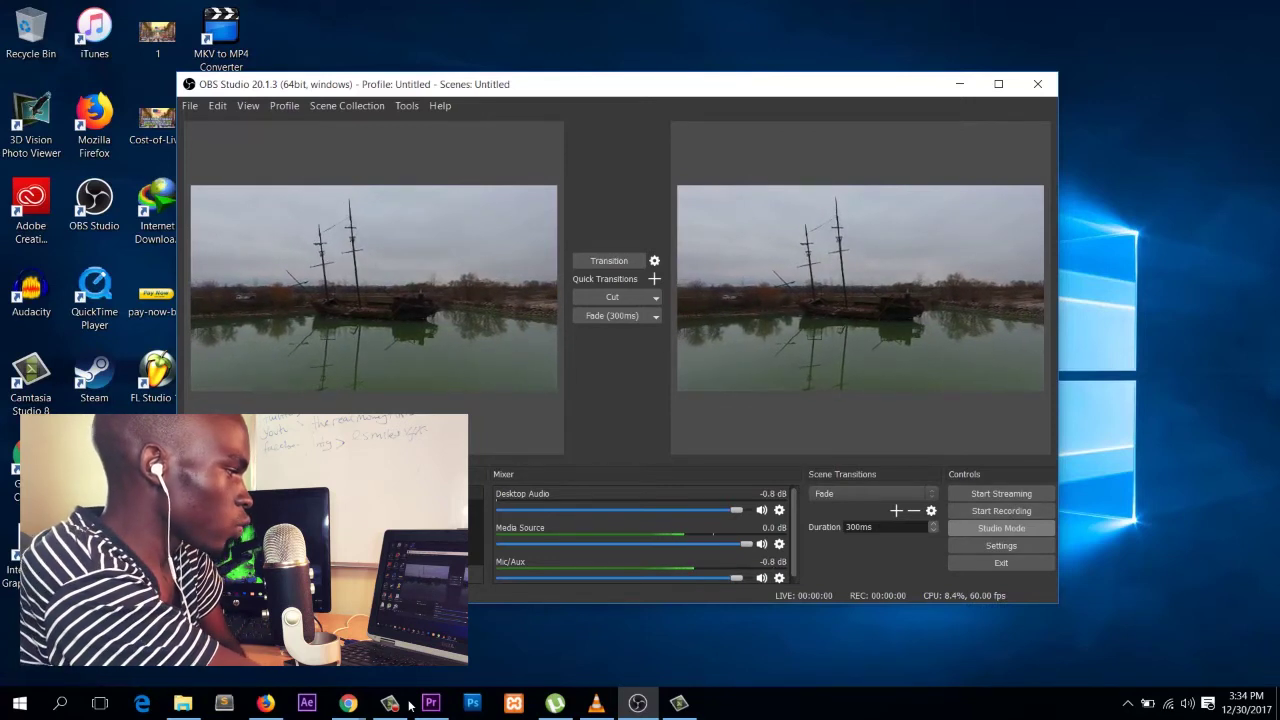
- Look up the folder set as the recording path in the recording output settings
left_click(1001, 546)
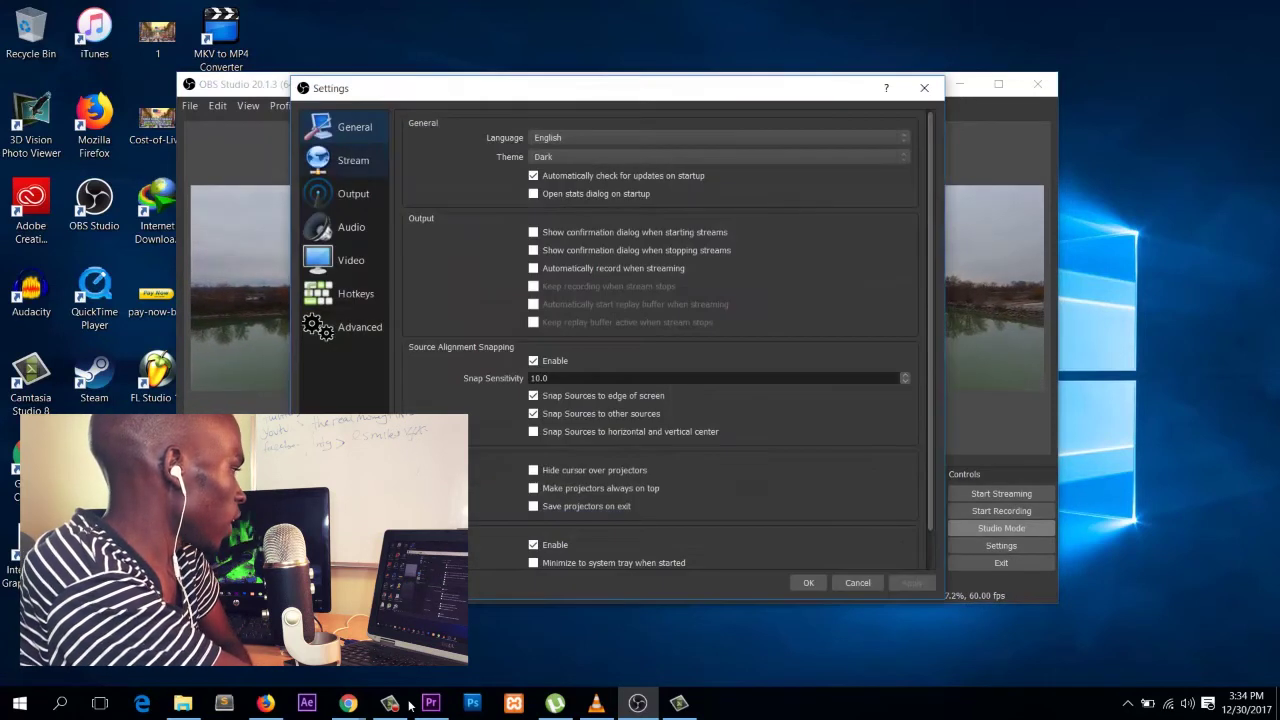
left_click(352, 194)
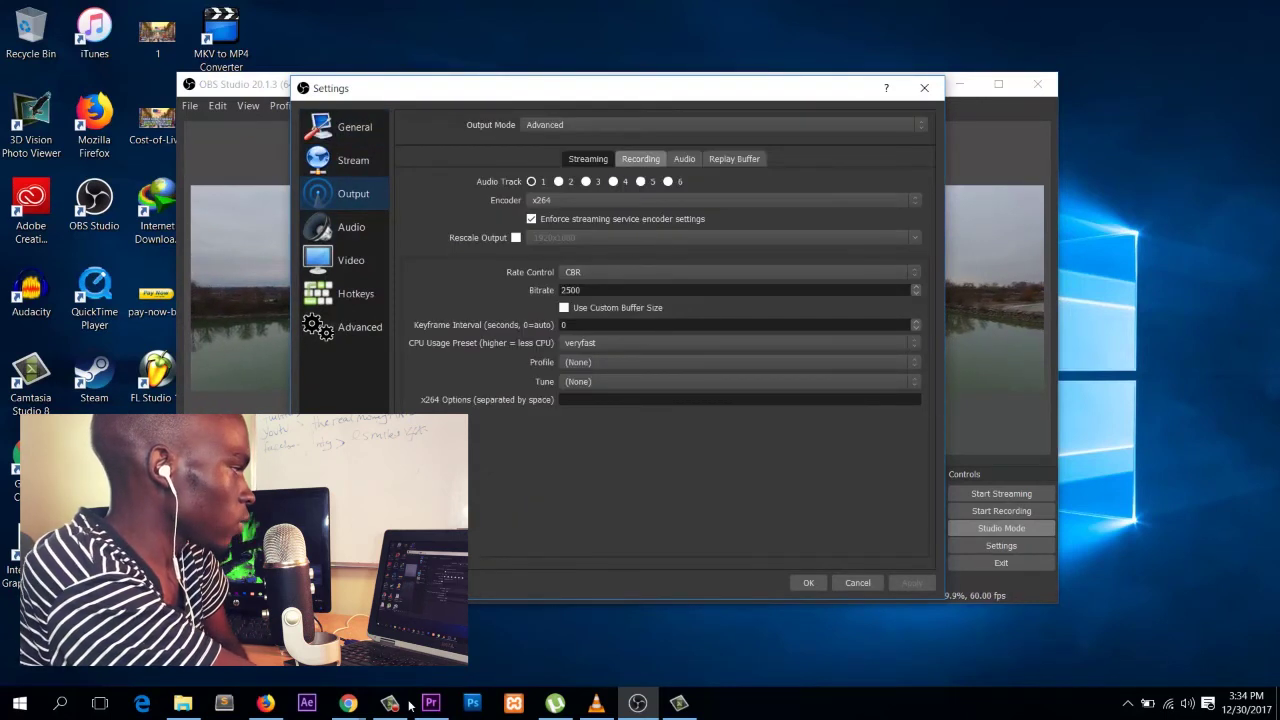
left_click(641, 159)
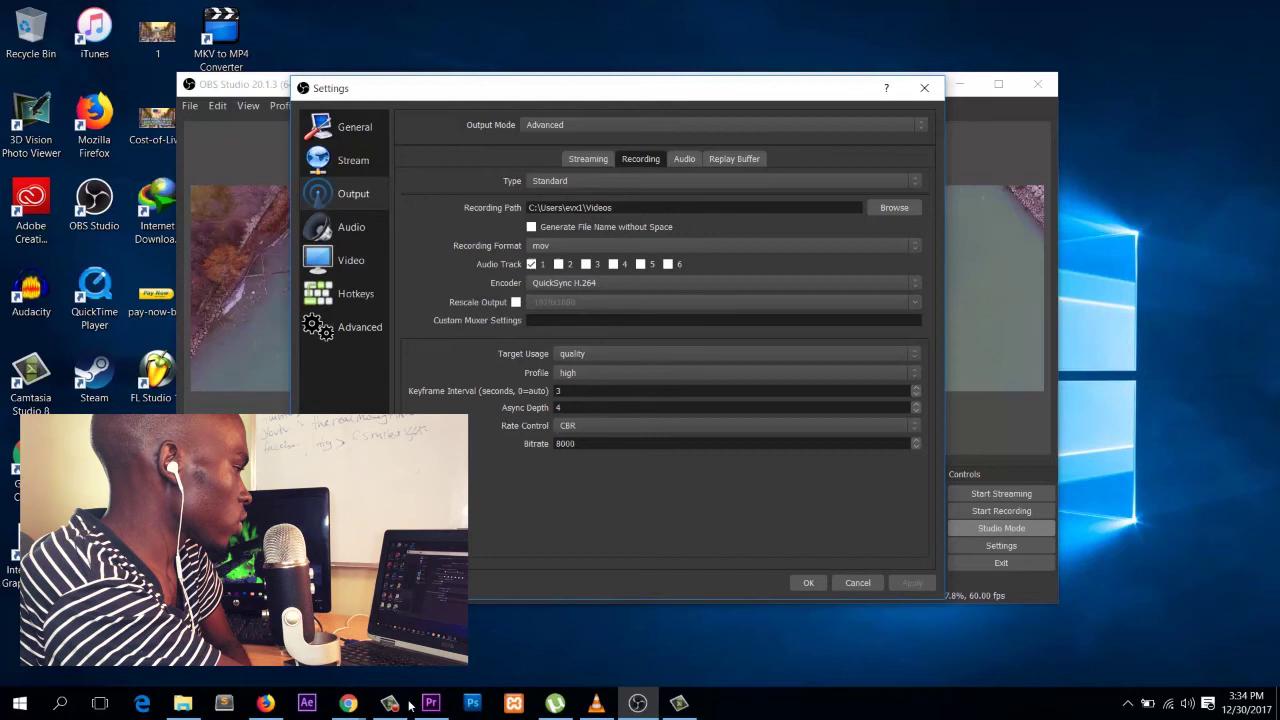
left_click_drag(613, 208, 528, 208)
left_click_drag(613, 208, 528, 208)
left_click(183, 703)
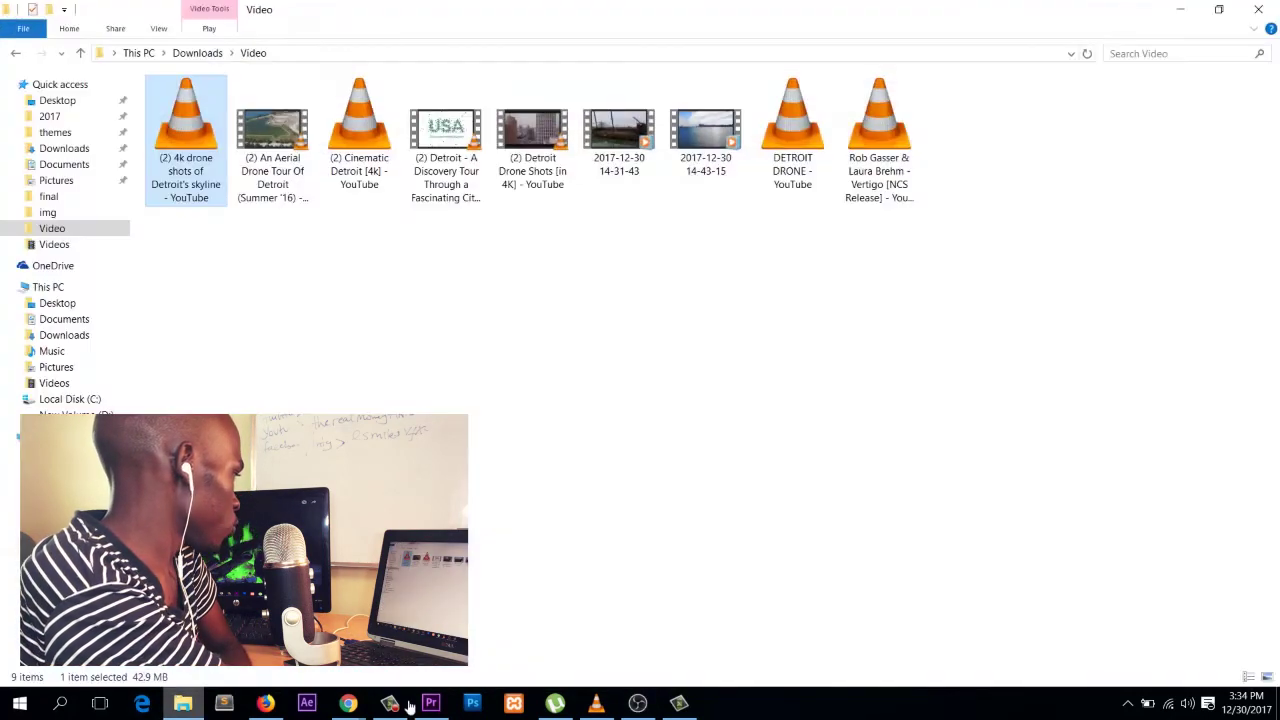
left_click(54, 383)
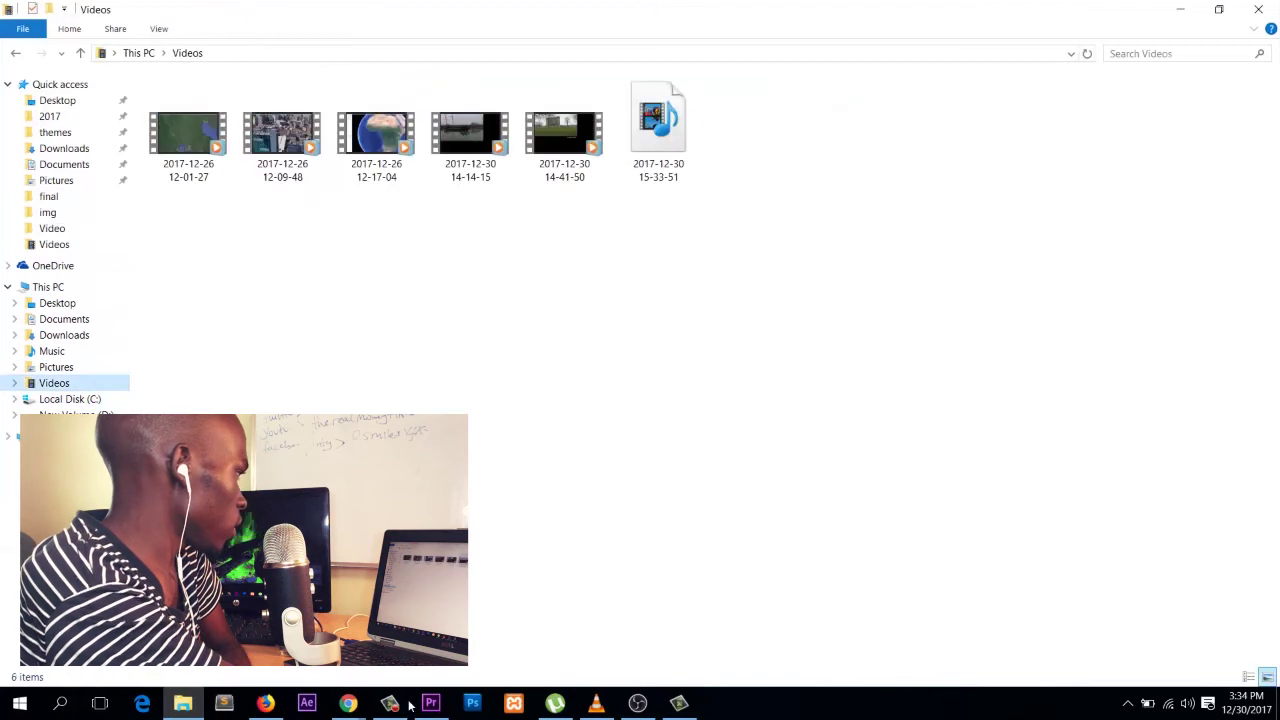
left_click(658, 132)
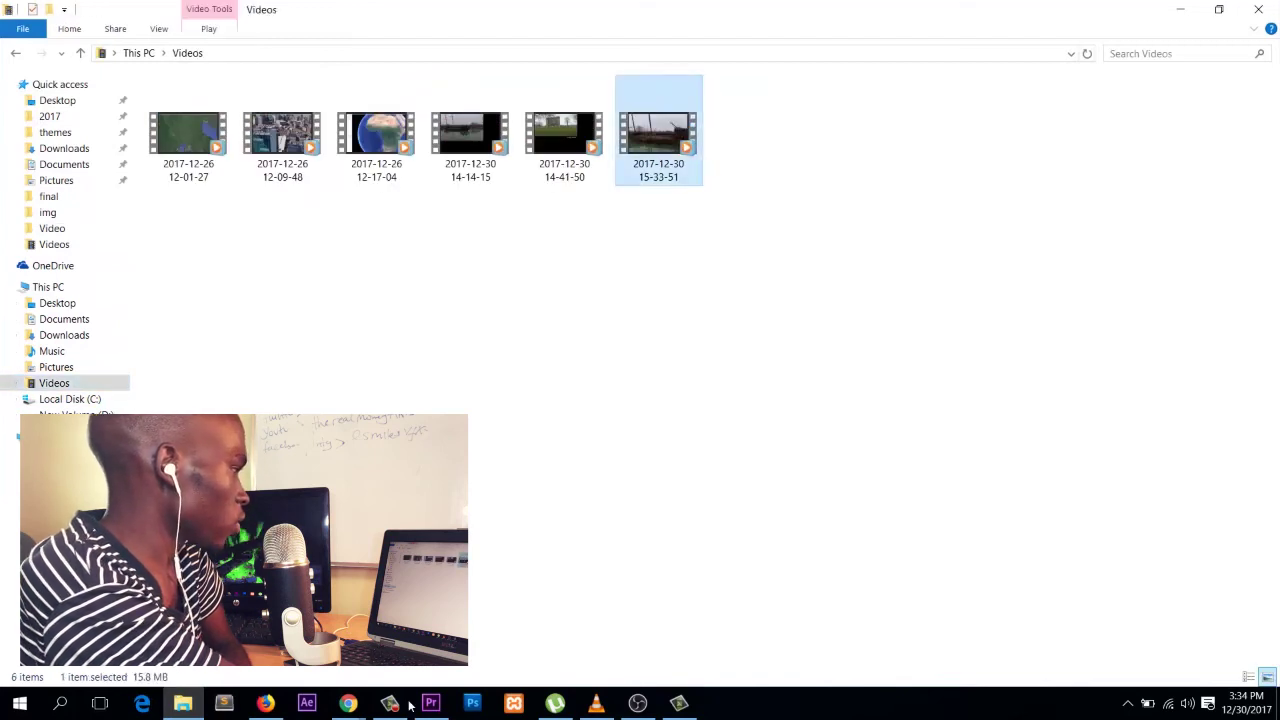
key("Return")
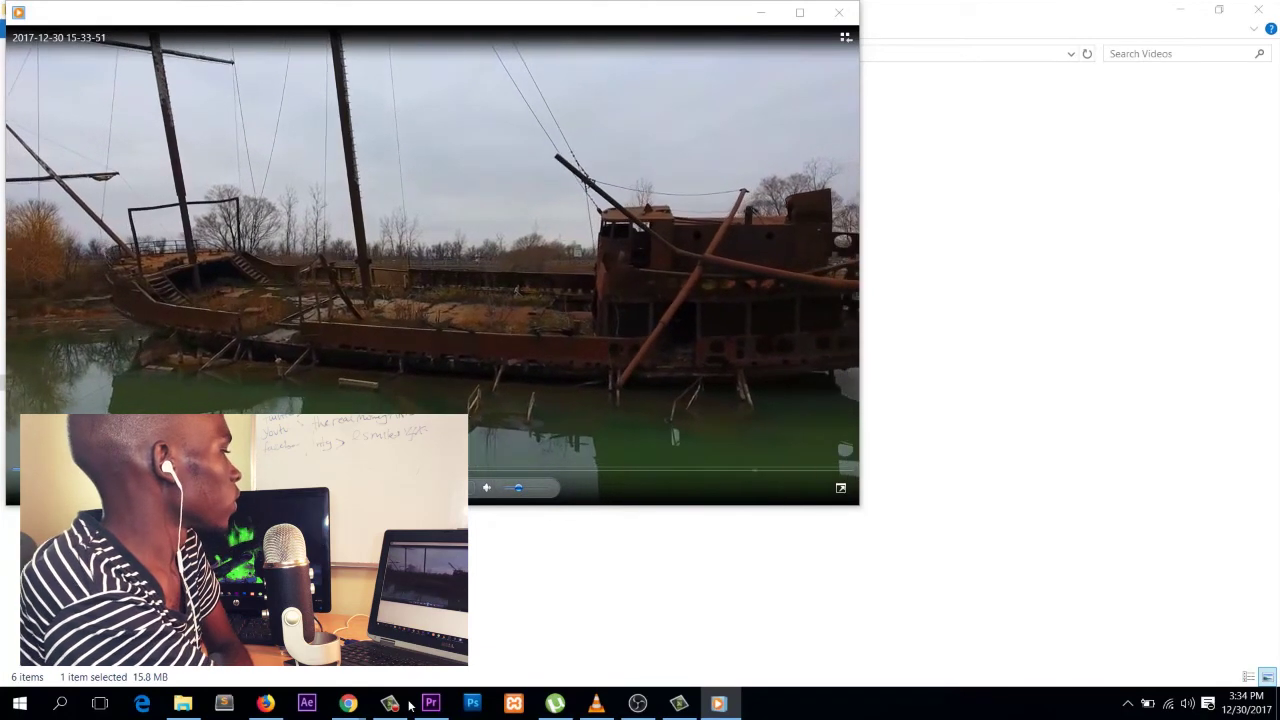
key("alt+Return")
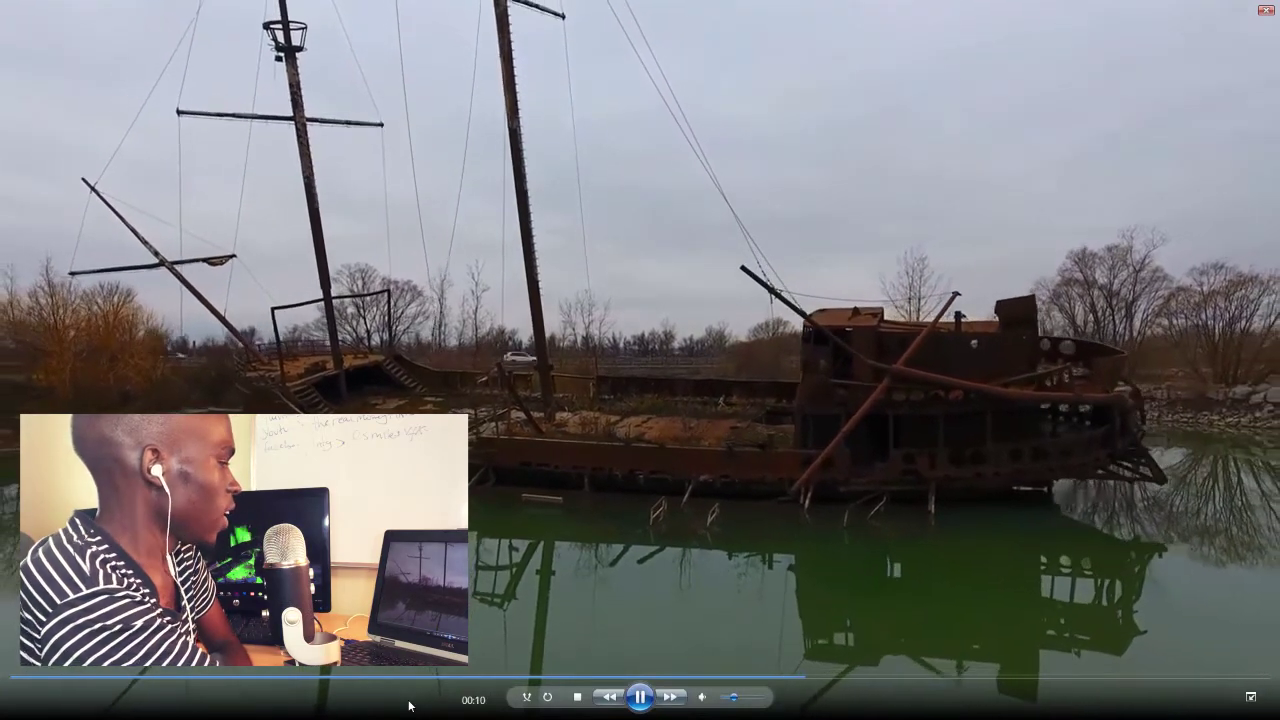
key("alt+Return")
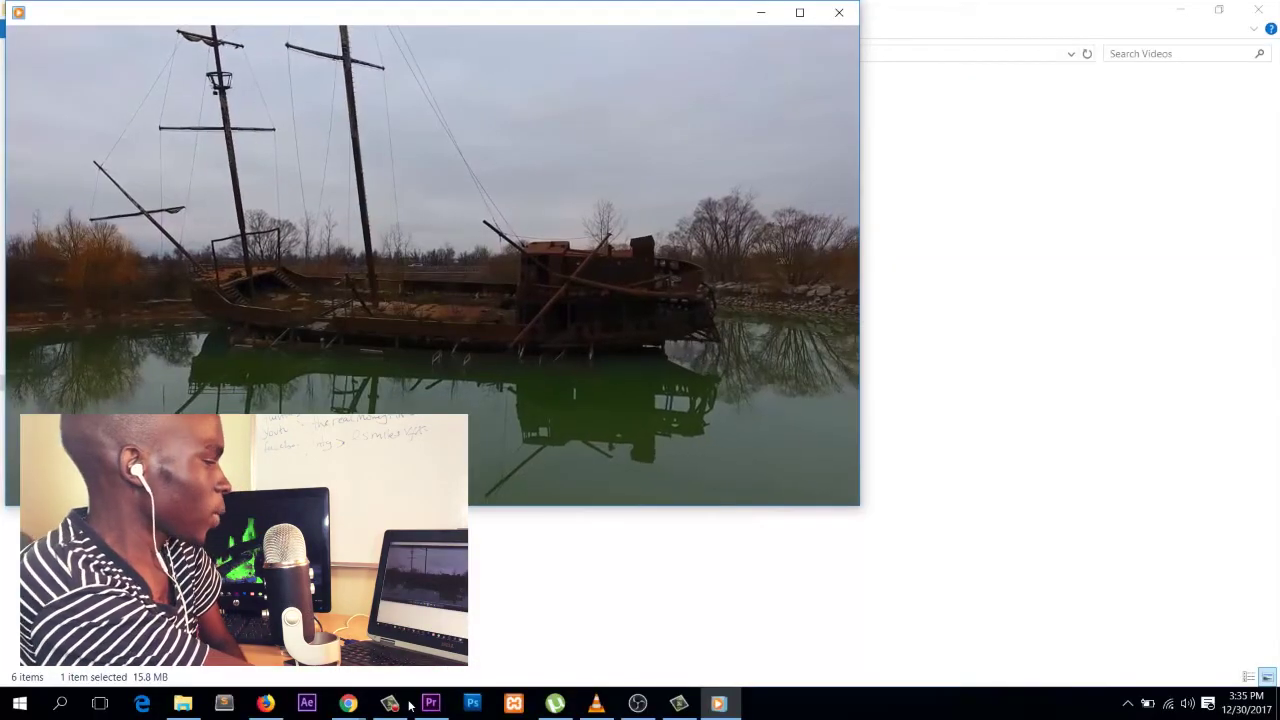